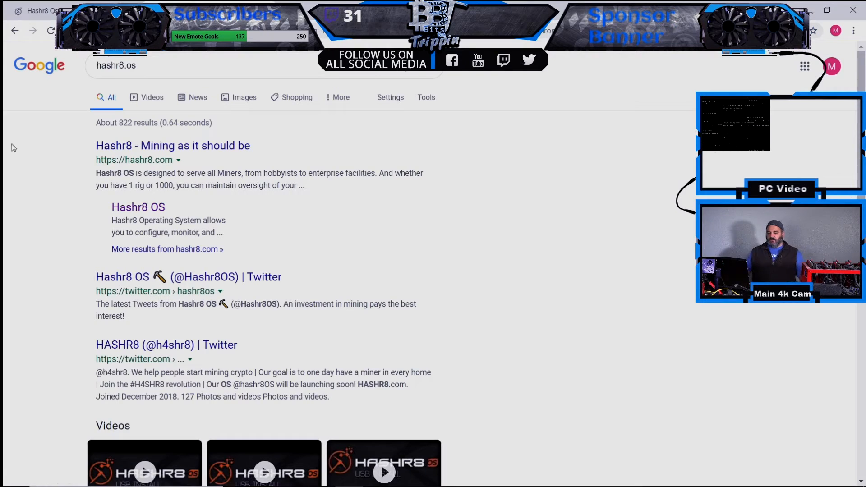
- Open the Hashr8 OS website full-screen and go through Why Hashr8? to its Cost page
{"action": "left_click", "coordinate": [146, 210]}
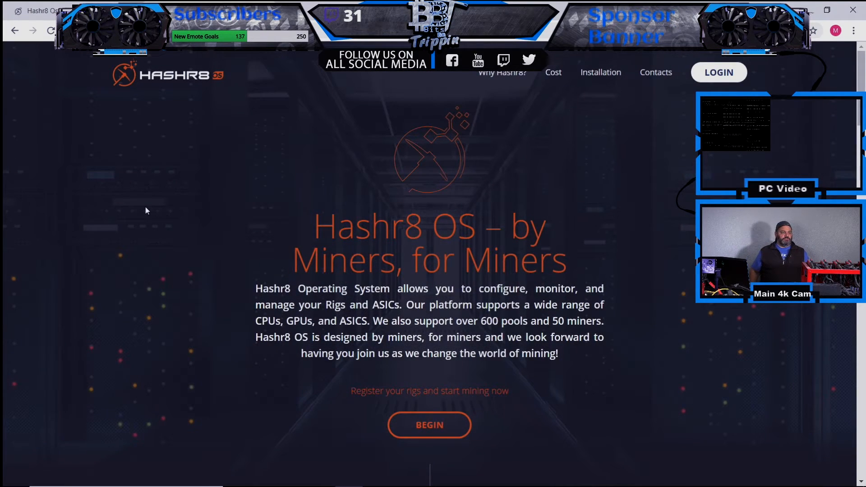
{"action": "left_click_drag", "start_coordinate": [331, 9], "coordinate": [349, 130]}
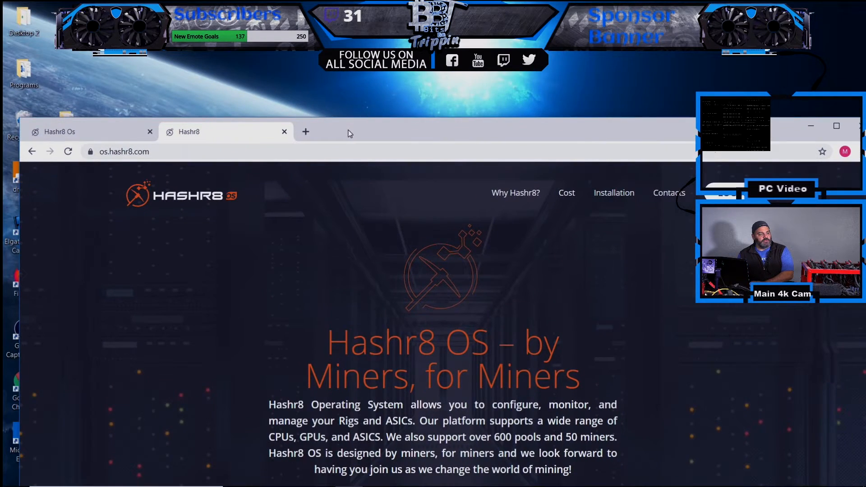
{"action": "double_click", "coordinate": [348, 130]}
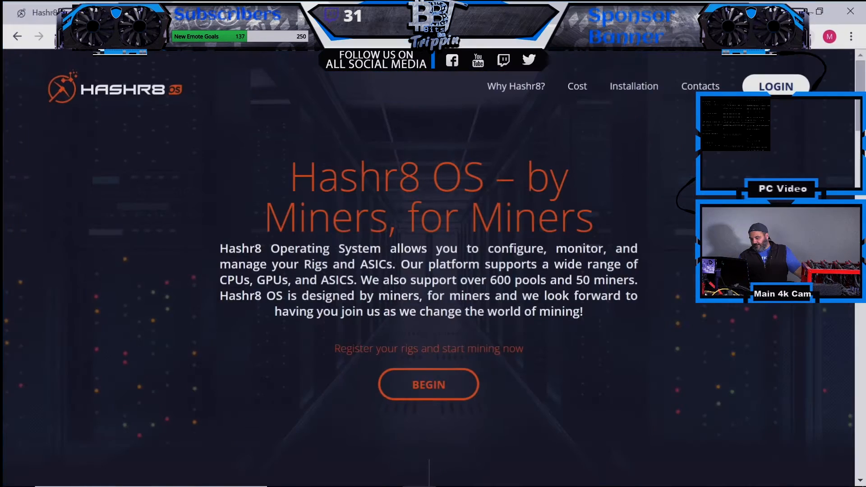
{"action": "left_click", "coordinate": [520, 94]}
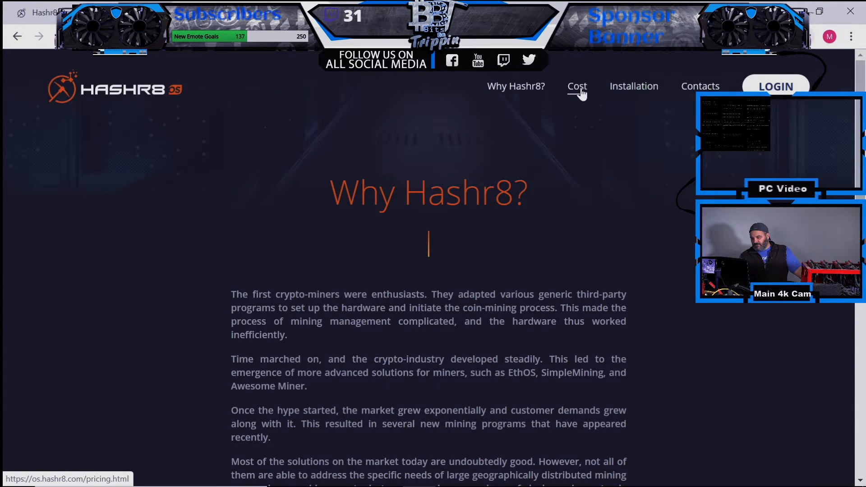
{"action": "left_click", "coordinate": [581, 92]}
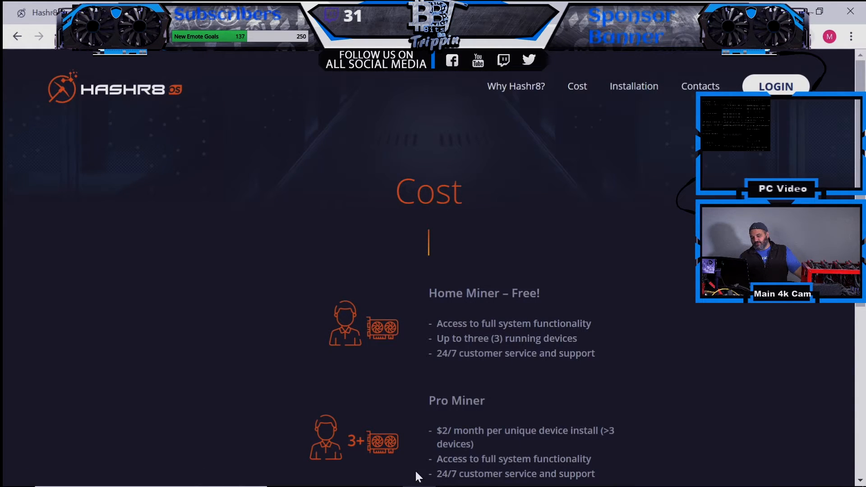
- Read the Home, Pro and Corporate Miner tiers, highlighting their support and functionality lines
{"action": "scroll", "coordinate": [611, 322], "scroll_direction": "down", "scroll_amount": 2}
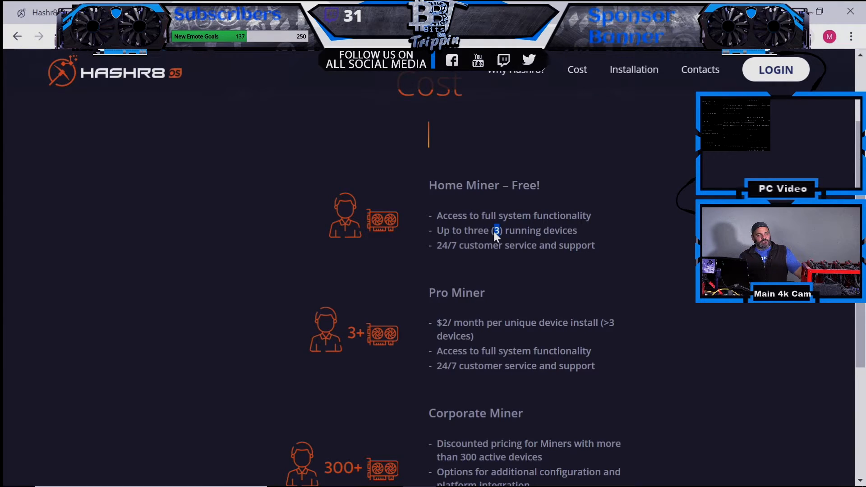
{"action": "triple_click", "coordinate": [463, 245]}
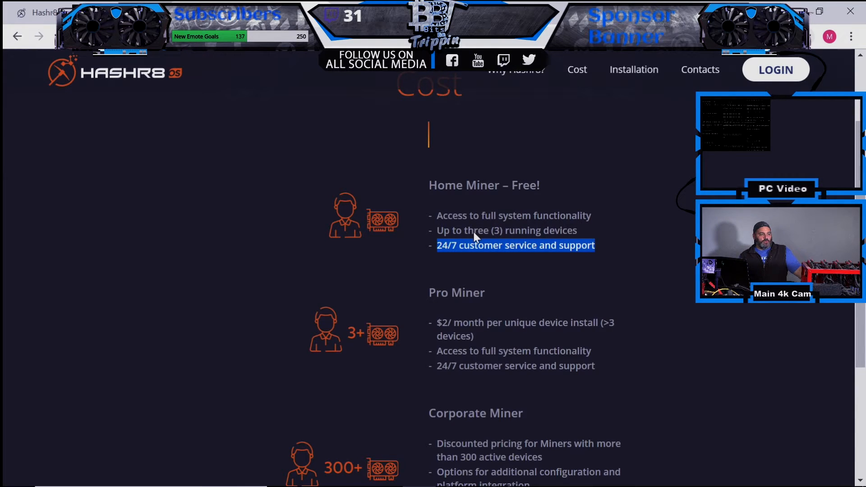
{"action": "left_click", "coordinate": [473, 231]}
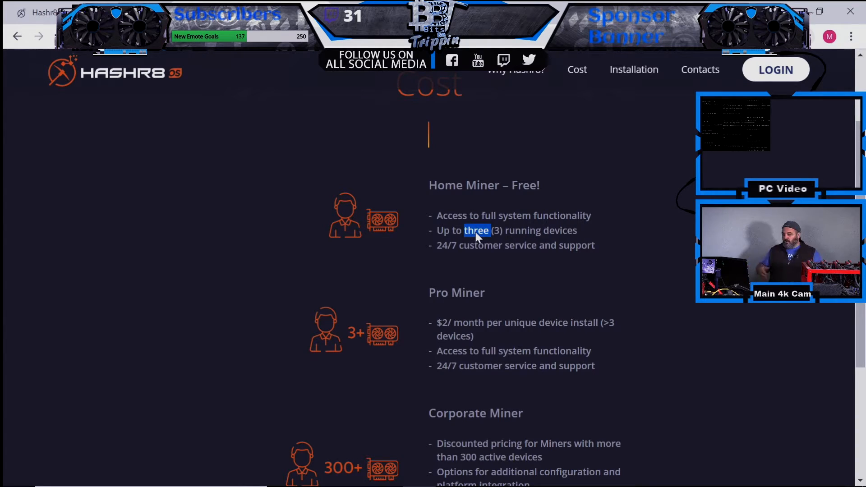
{"action": "left_click", "coordinate": [462, 326]}
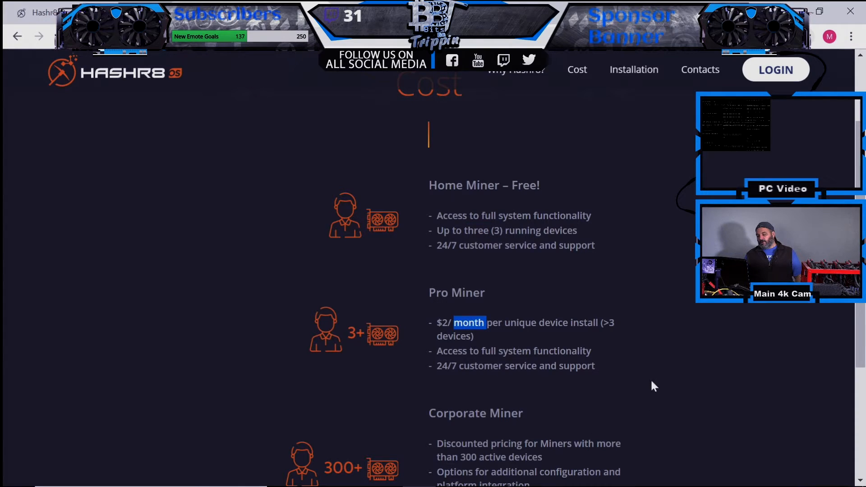
{"action": "triple_click", "coordinate": [527, 350]}
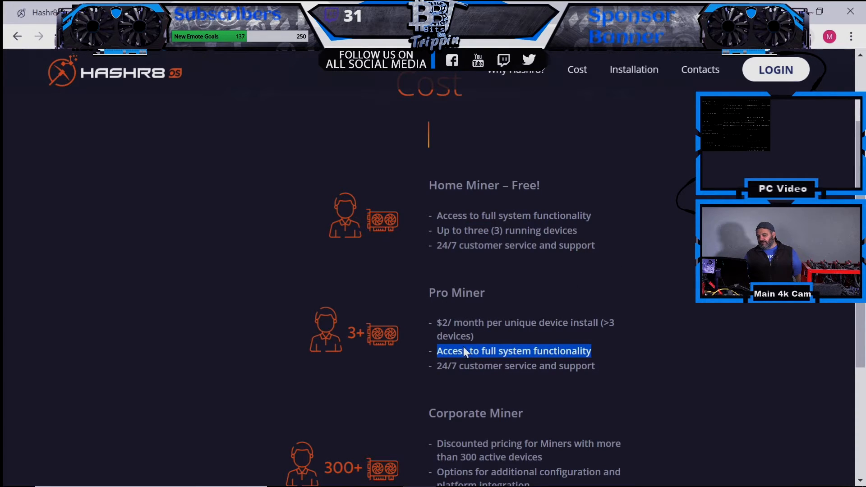
{"action": "left_click", "coordinate": [476, 375]}
{"action": "double_click", "coordinate": [477, 373]}
{"action": "left_click", "coordinate": [480, 370]}
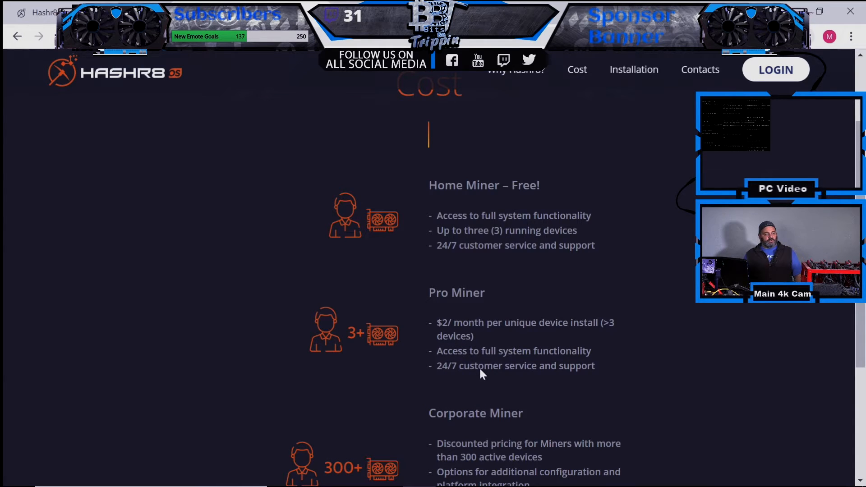
{"action": "triple_click", "coordinate": [479, 367]}
- Scroll past the Installation guide, glance at Register, then log in with the saved credentials
{"action": "scroll", "coordinate": [179, 363], "scroll_direction": "down", "scroll_amount": 15}
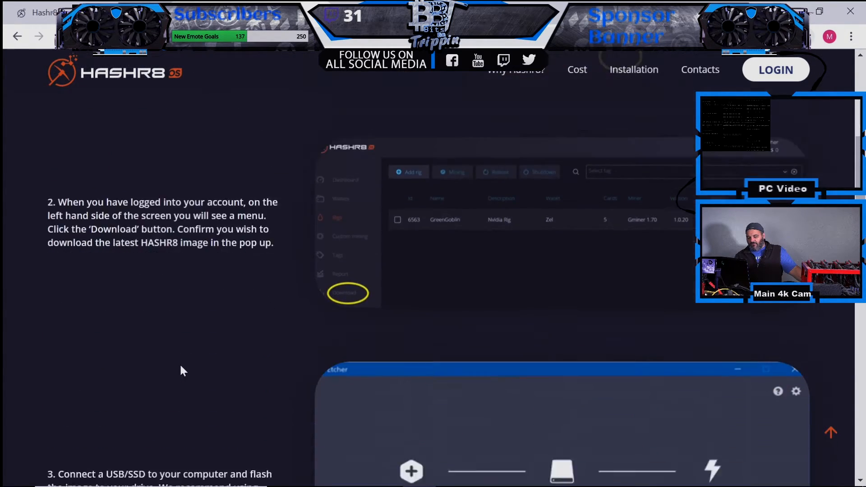
{"action": "scroll", "coordinate": [180, 366], "scroll_direction": "down", "scroll_amount": 12}
{"action": "scroll", "coordinate": [180, 366], "scroll_direction": "down", "scroll_amount": 12}
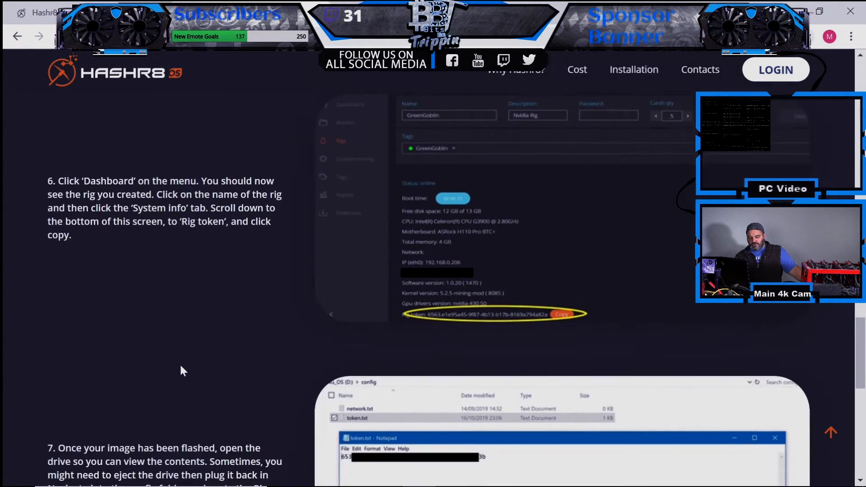
{"action": "scroll", "coordinate": [180, 364], "scroll_direction": "down", "scroll_amount": 7}
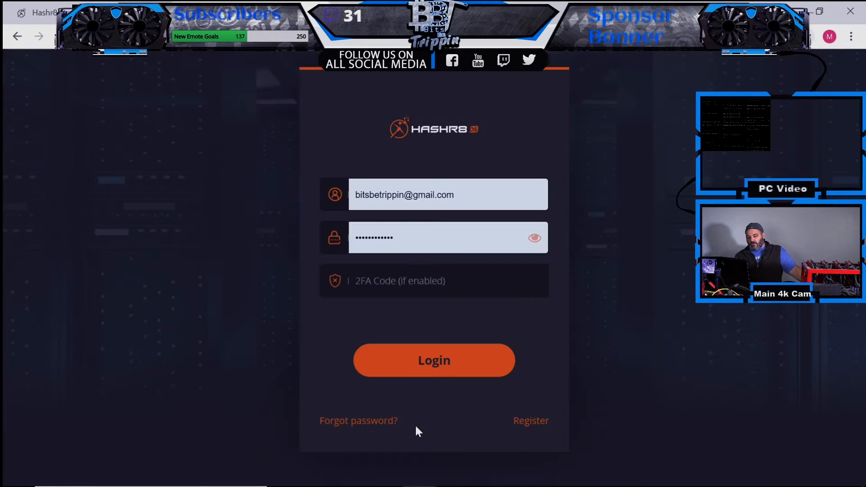
{"action": "left_click", "coordinate": [520, 421]}
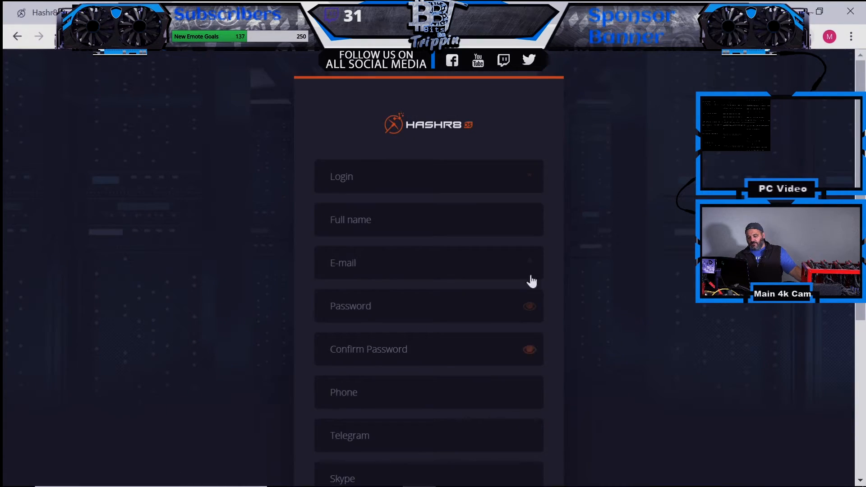
{"action": "scroll", "coordinate": [550, 234], "scroll_direction": "down", "scroll_amount": 5}
{"action": "scroll", "coordinate": [551, 234], "scroll_direction": "up", "scroll_amount": 5}
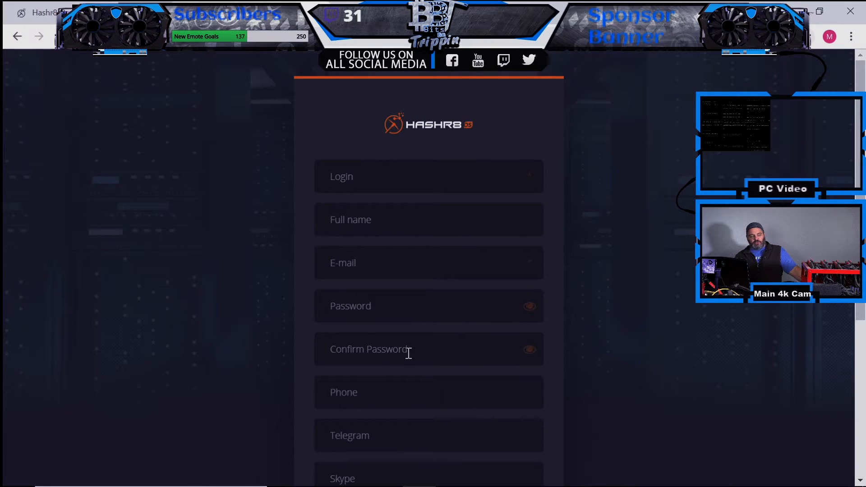
{"action": "key", "text": "alt+Left"}
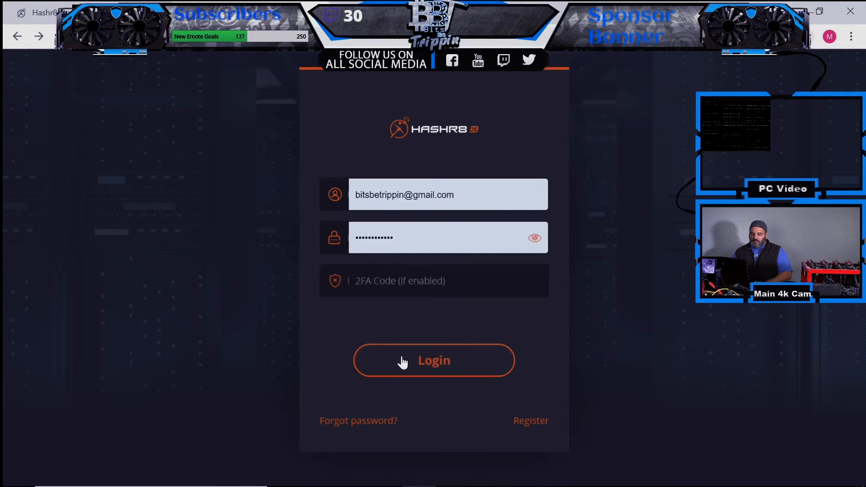
{"action": "left_click", "coordinate": [401, 361]}
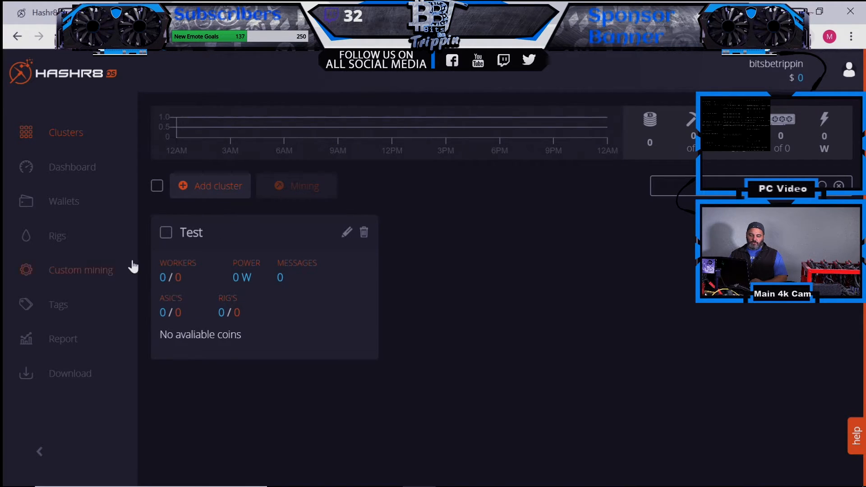
- Create a cluster named 'Todds Rigs' and view the Dashboard's empty GPU list
{"action": "left_click", "coordinate": [225, 197]}
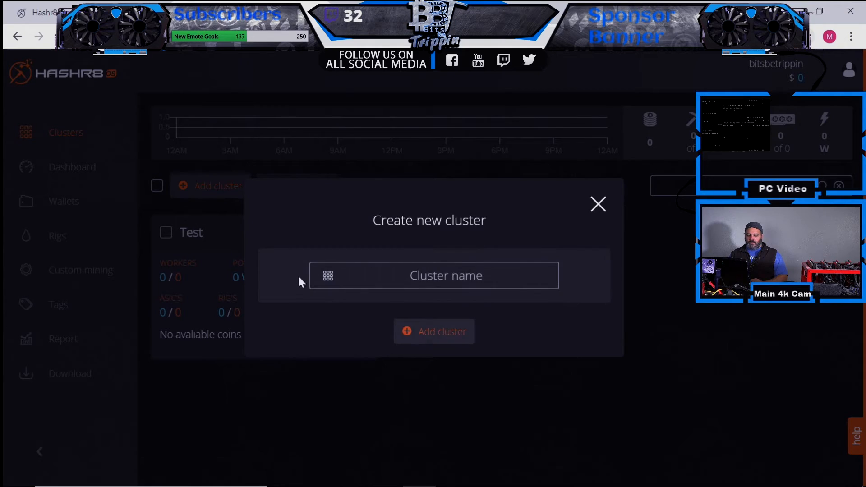
{"action": "type", "text": "Todds R"}
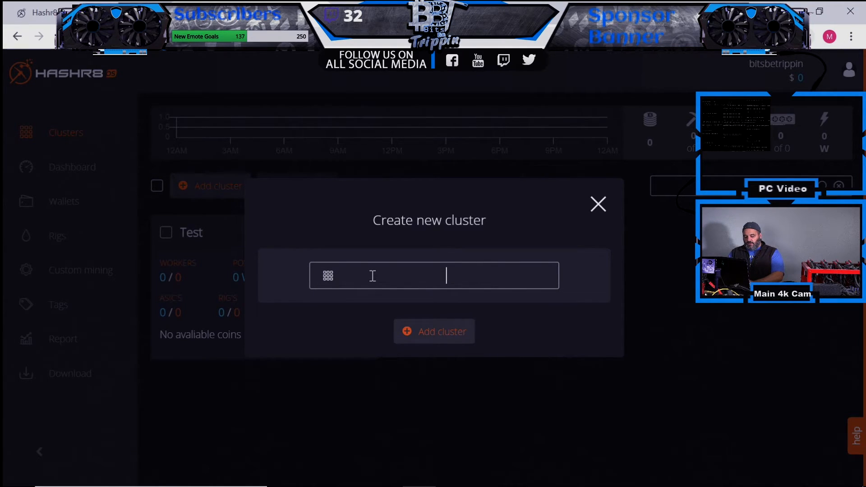
{"action": "type", "text": "igs"}
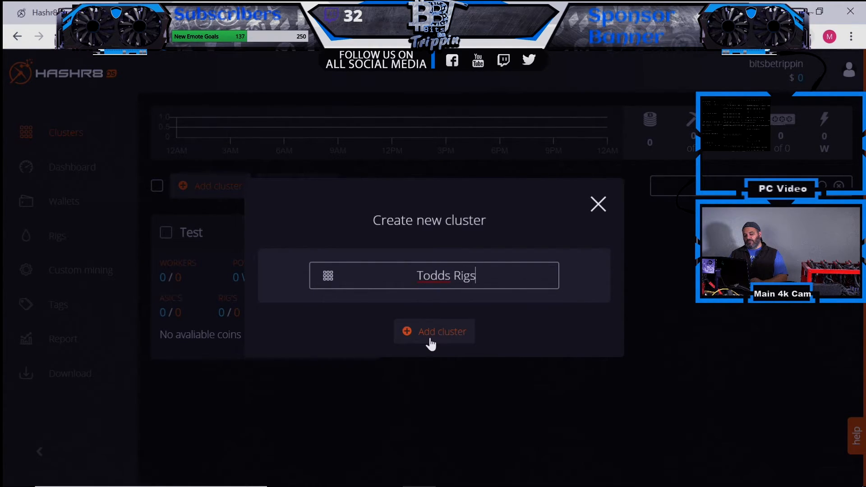
{"action": "left_click", "coordinate": [444, 336]}
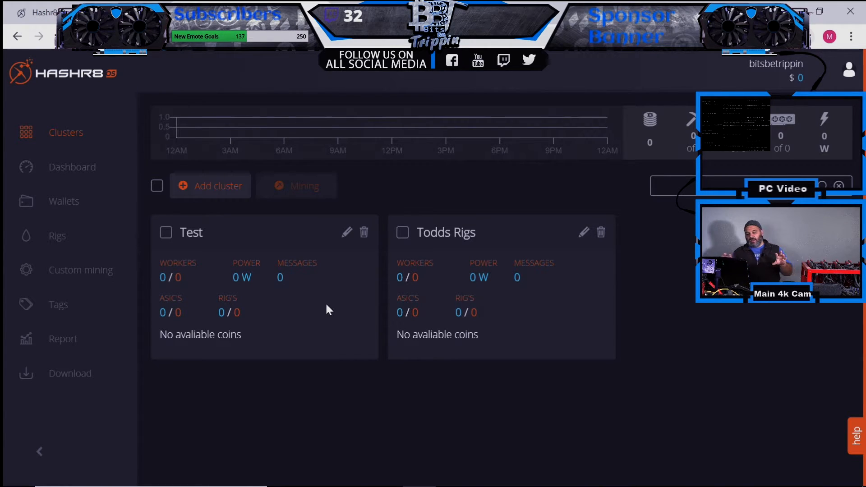
{"action": "left_click", "coordinate": [326, 305]}
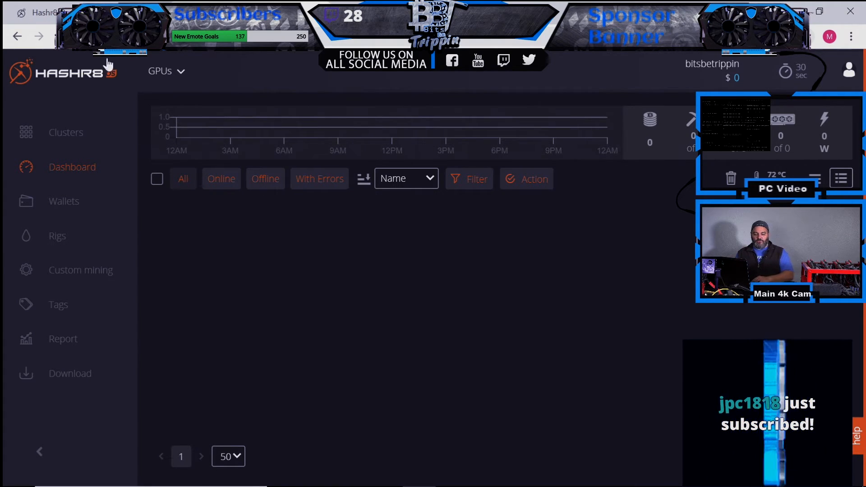
- From the Wallets page, add a new wallet named 'Todds ETC Wallet'
{"action": "left_click", "coordinate": [54, 130]}
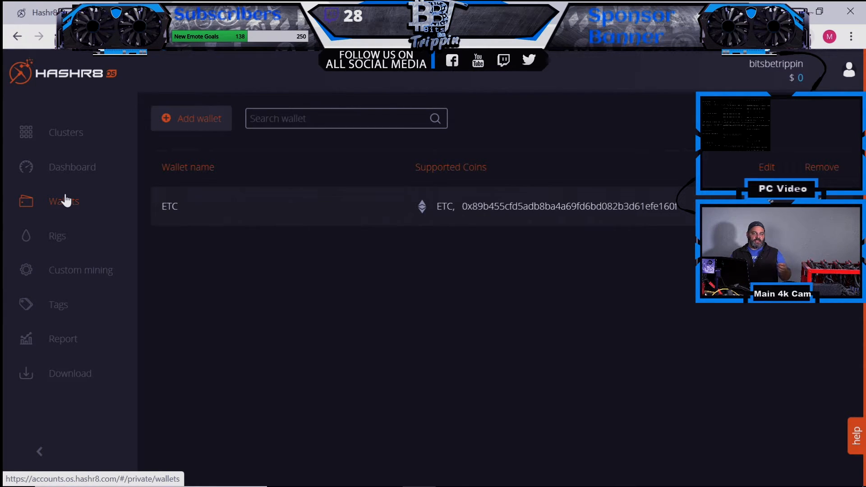
{"action": "left_click", "coordinate": [181, 117]}
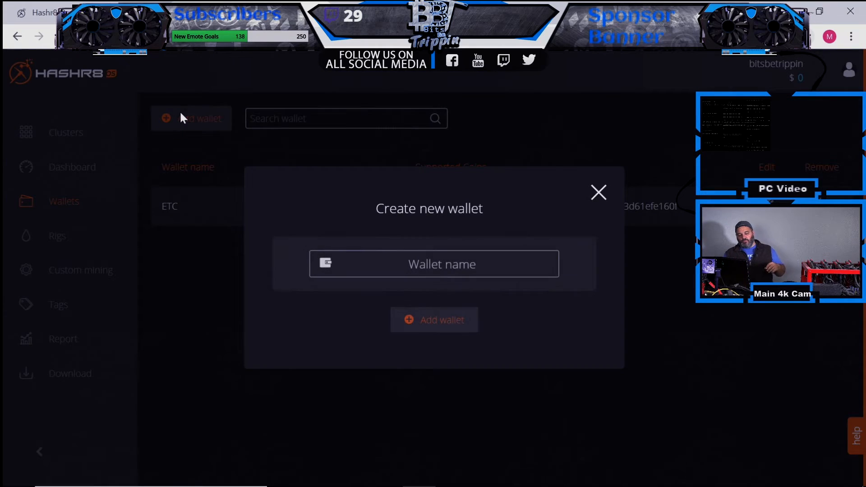
{"action": "left_click", "coordinate": [452, 255]}
{"action": "type", "text": "Todds ETC Wallet"}
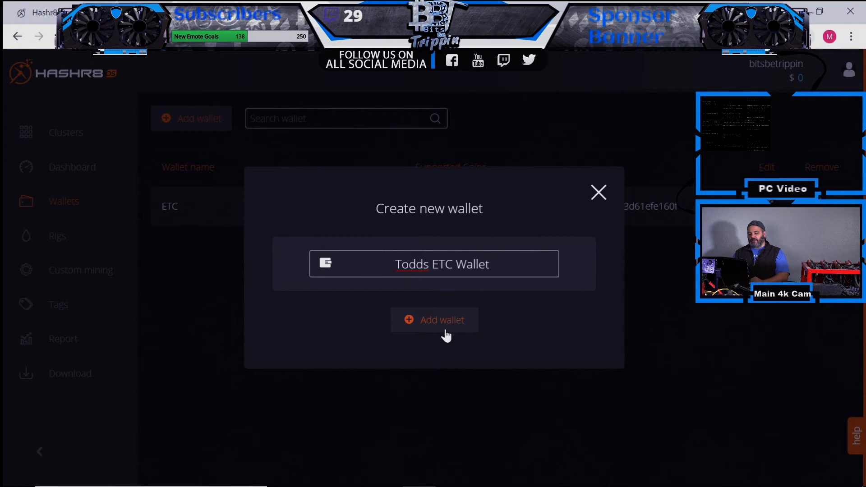
- Create the wallet and start an ETC profile using EthereumClassic as its coin
{"action": "left_click", "coordinate": [419, 328]}
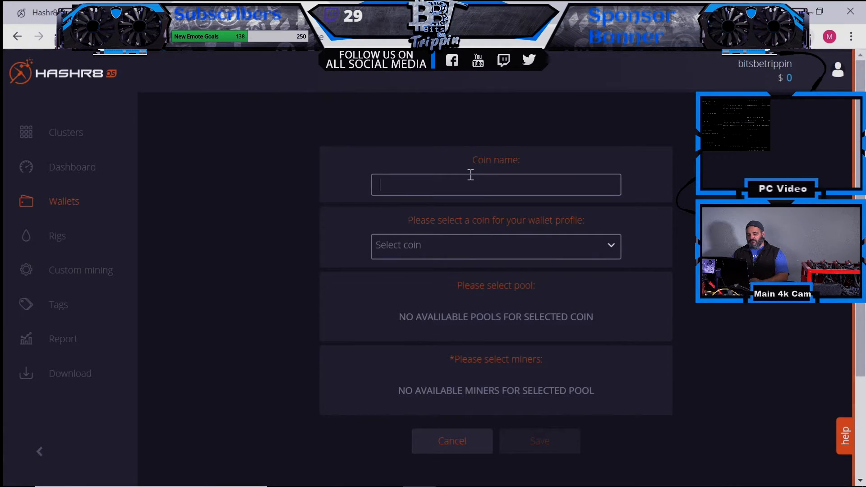
{"action": "type", "text": "ETC"}
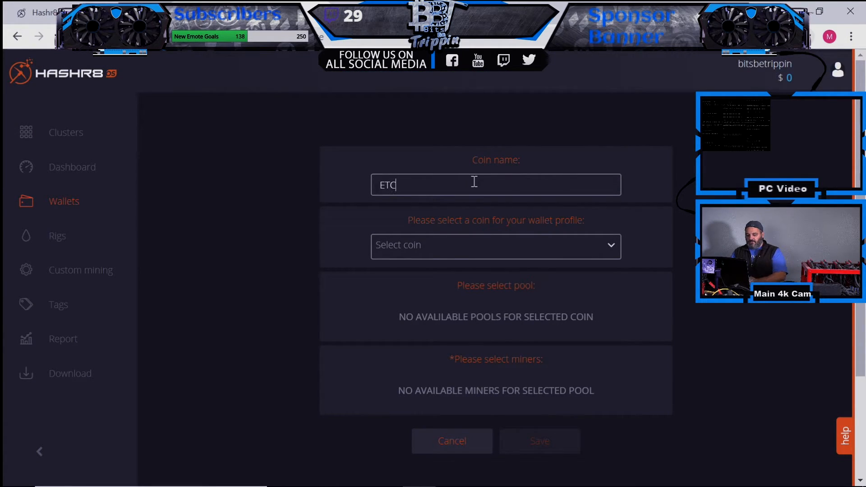
{"action": "left_click", "coordinate": [613, 247]}
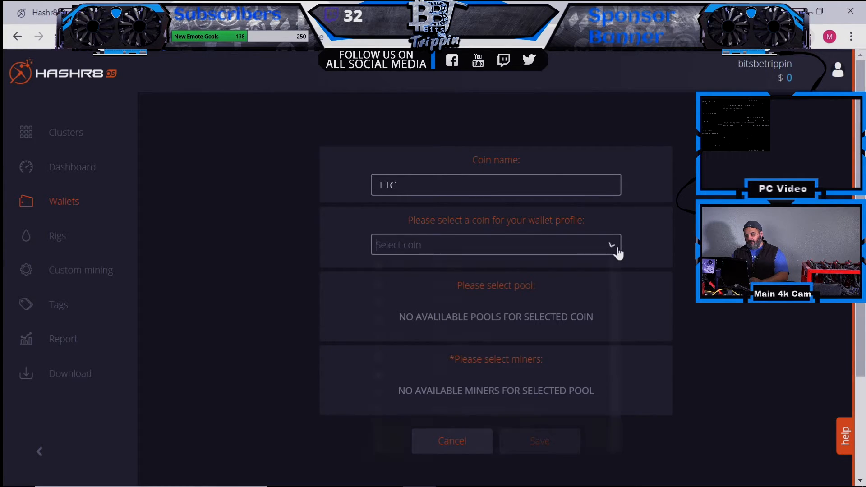
{"action": "type", "text": "et"}
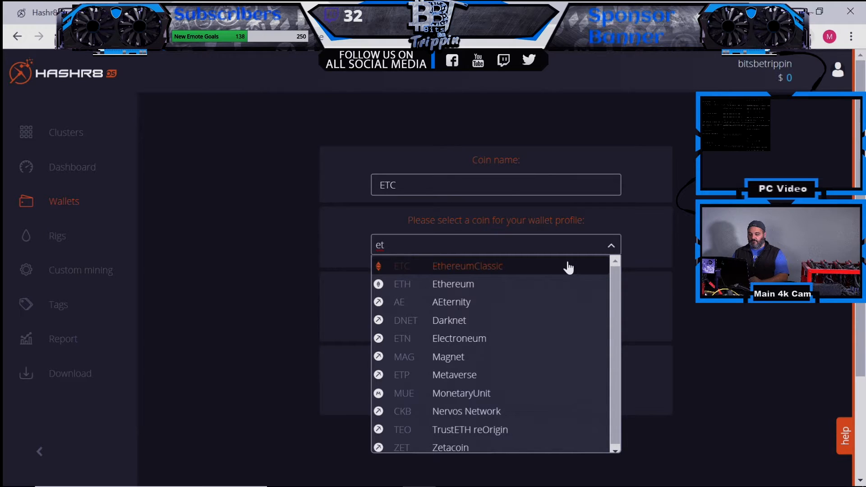
{"action": "left_click", "coordinate": [569, 267]}
- Set the mining pool to nanopool on its US East server
{"action": "left_click", "coordinate": [489, 307]}
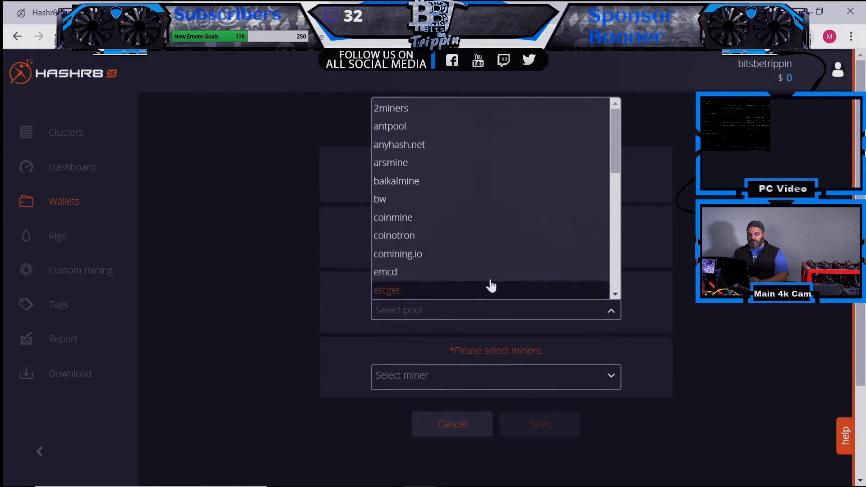
{"action": "left_click_drag", "start_coordinate": [614, 145], "coordinate": [611, 222]}
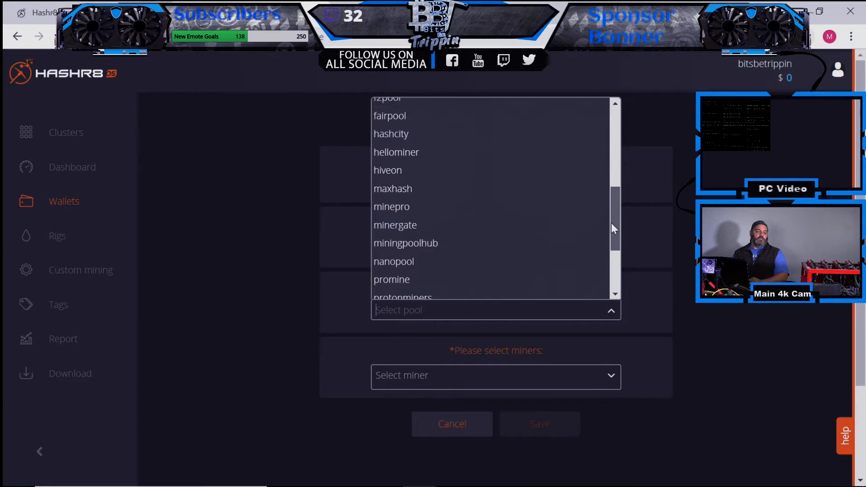
{"action": "left_click_drag", "start_coordinate": [611, 223], "coordinate": [597, 211]}
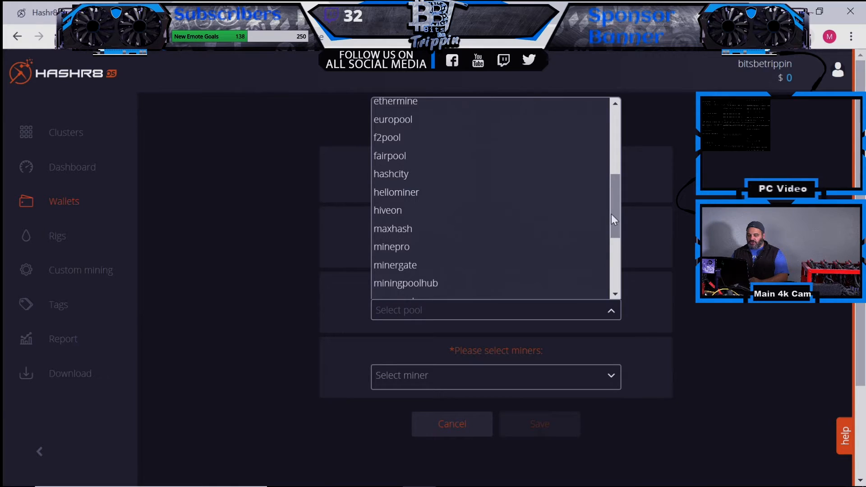
{"action": "left_click_drag", "start_coordinate": [613, 208], "coordinate": [615, 233]}
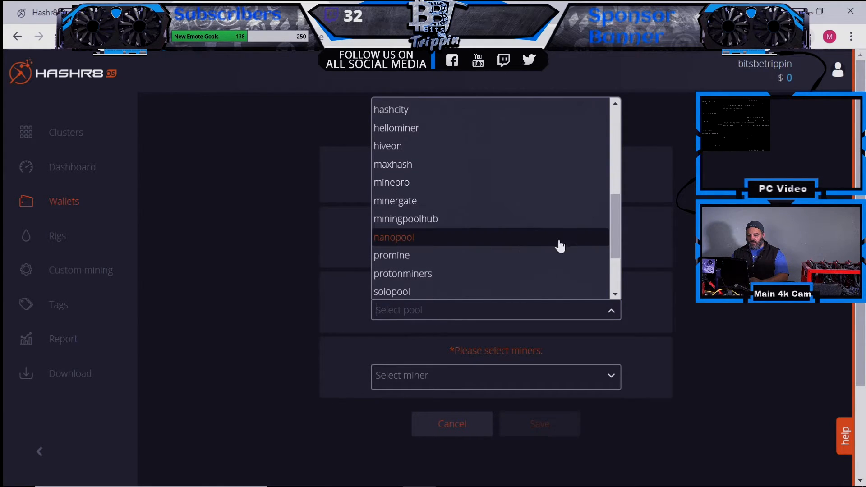
{"action": "left_click", "coordinate": [518, 244]}
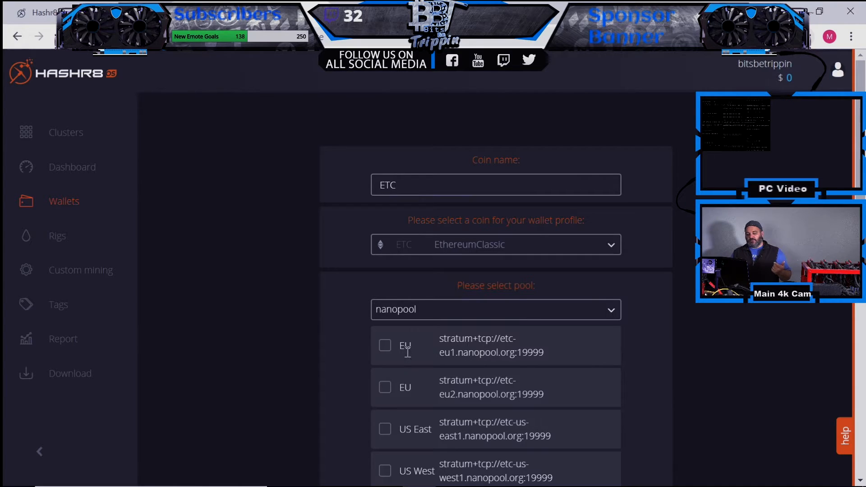
{"action": "left_click", "coordinate": [385, 434]}
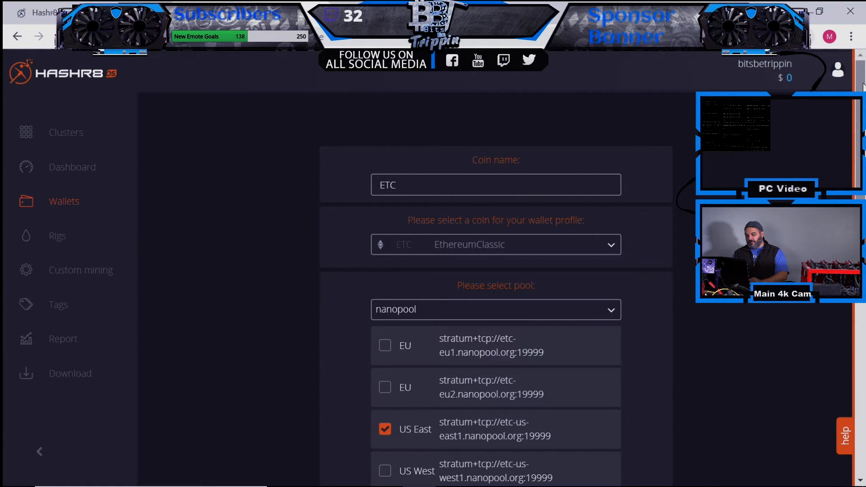
- Fill in the account e-mail address, then shrink the browser to reach the desktop
{"action": "scroll", "coordinate": [862, 86], "scroll_direction": "down", "scroll_amount": 10}
{"action": "left_click", "coordinate": [451, 254]}
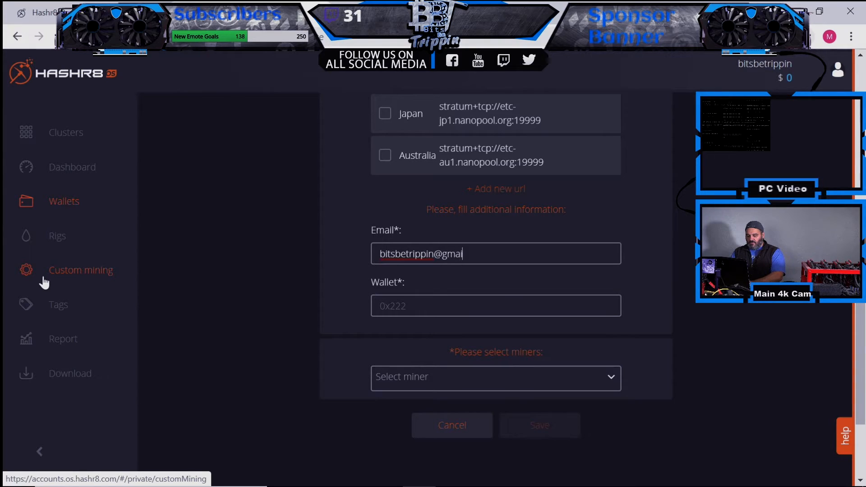
{"action": "left_click", "coordinate": [433, 304]}
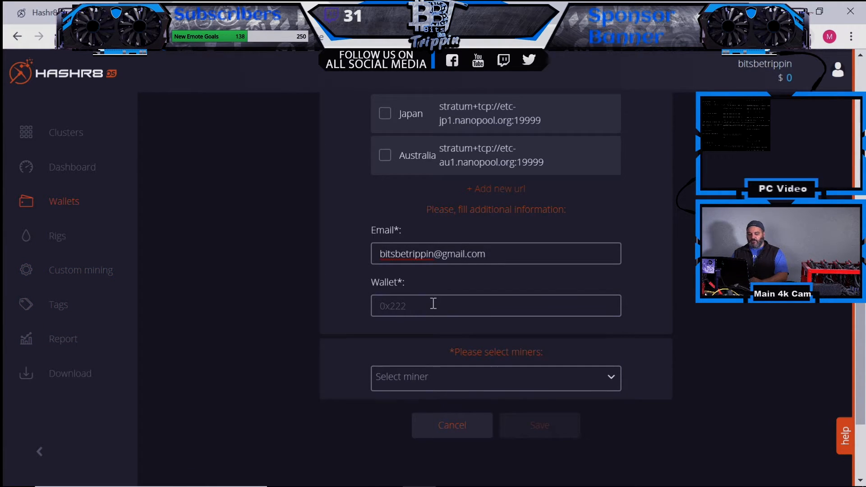
{"action": "left_click_drag", "start_coordinate": [396, 13], "coordinate": [380, 188]}
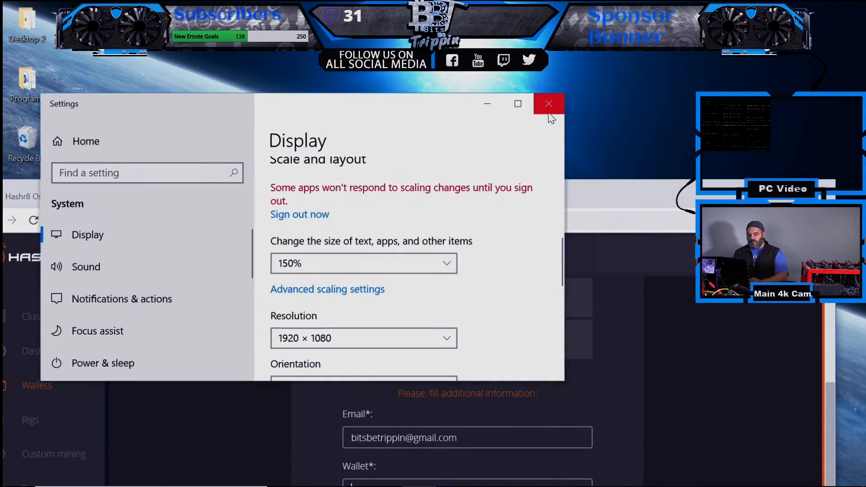
- Copy the ETC address on line 8 of bbtmultiminer's my_info.bat in Notepad++, then return to the browser
{"action": "left_click", "coordinate": [550, 102]}
{"action": "double_click", "coordinate": [86, 142]}
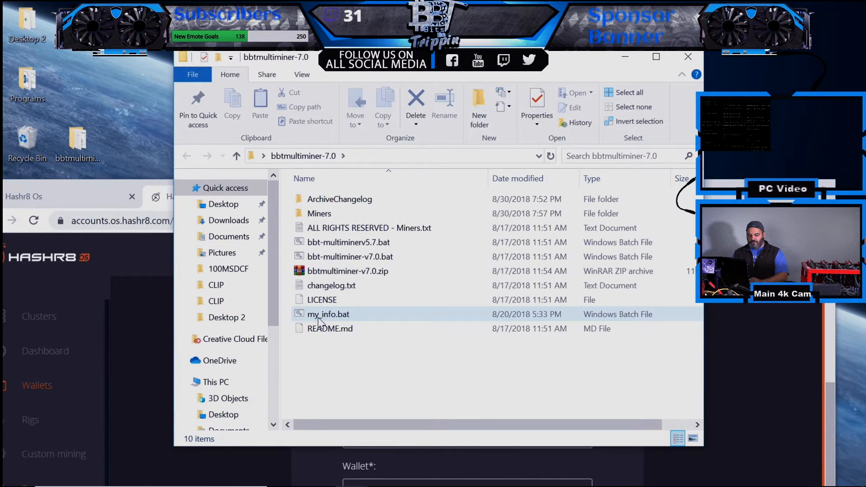
{"action": "left_click", "coordinate": [321, 318]}
{"action": "right_click", "coordinate": [320, 321]}
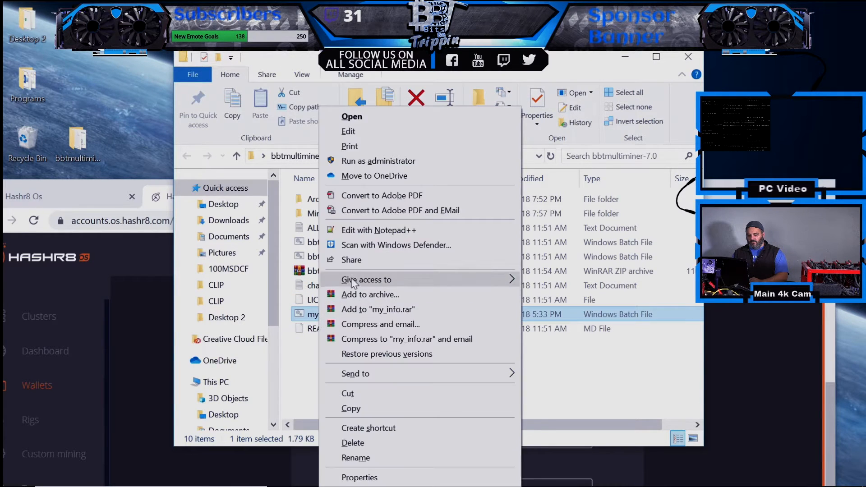
{"action": "left_click", "coordinate": [372, 230]}
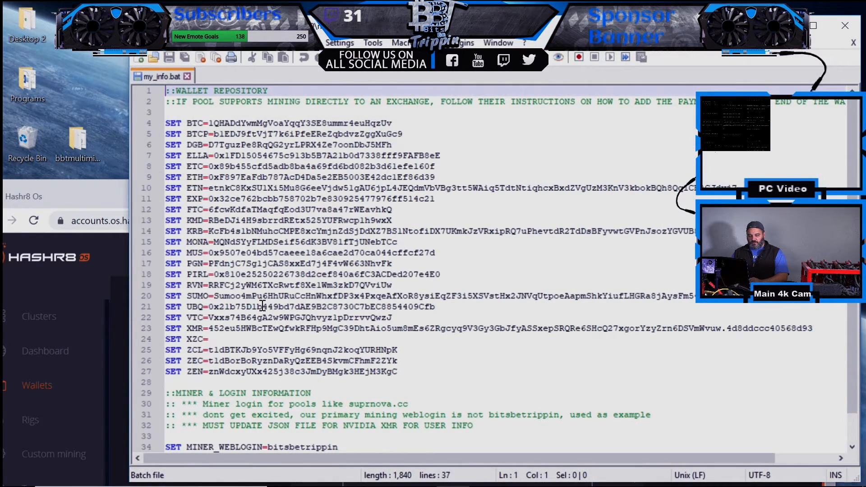
{"action": "double_click", "coordinate": [265, 166]}
{"action": "key", "text": "ctrl+c"}
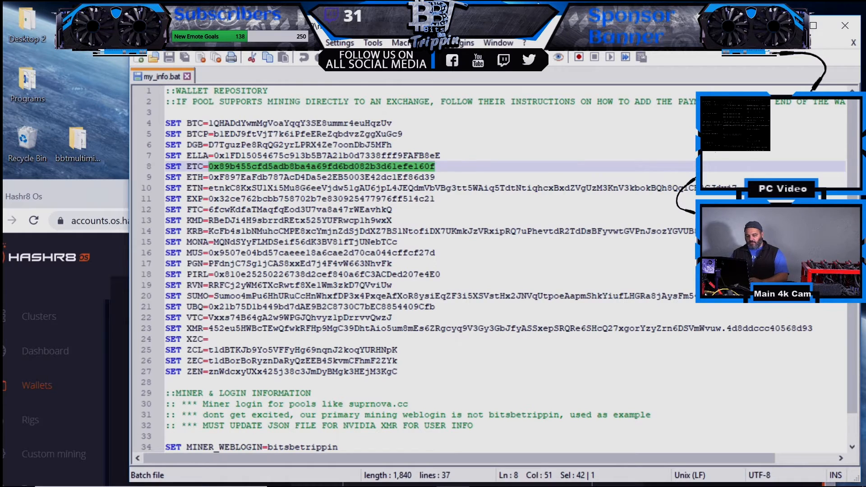
{"action": "key", "text": "alt+F4"}
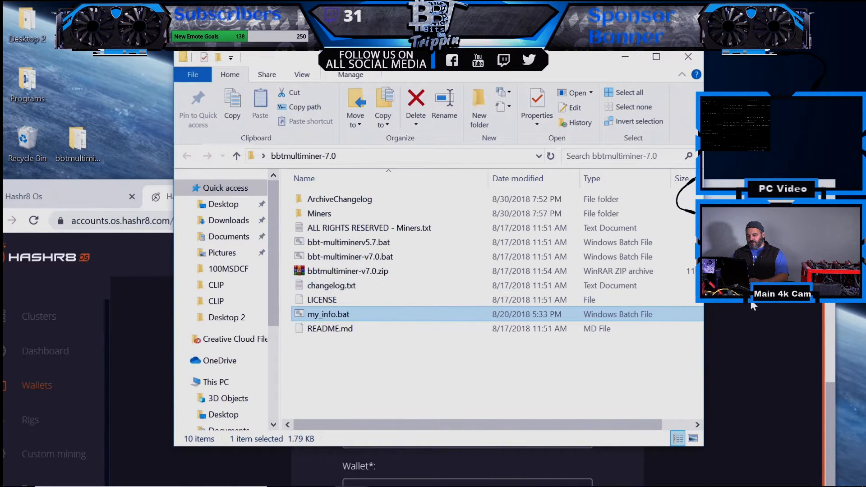
{"action": "key", "text": "alt+Tab"}
{"action": "double_click", "coordinate": [568, 192]}
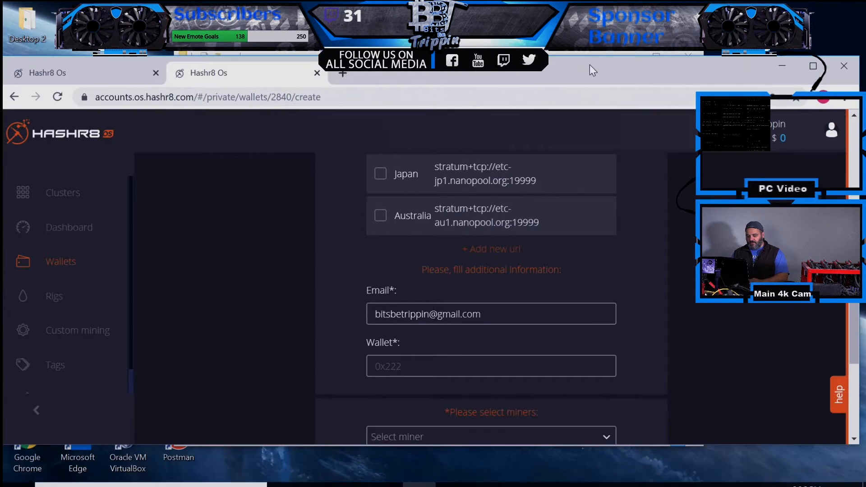
- Paste the ETC wallet address, choose Claymore Dual 15.0 as the miner, and save the profile
{"action": "key", "text": "ctrl+v"}
{"action": "scroll", "coordinate": [854, 336], "scroll_direction": "down", "scroll_amount": 3}
{"action": "left_click", "coordinate": [612, 276]}
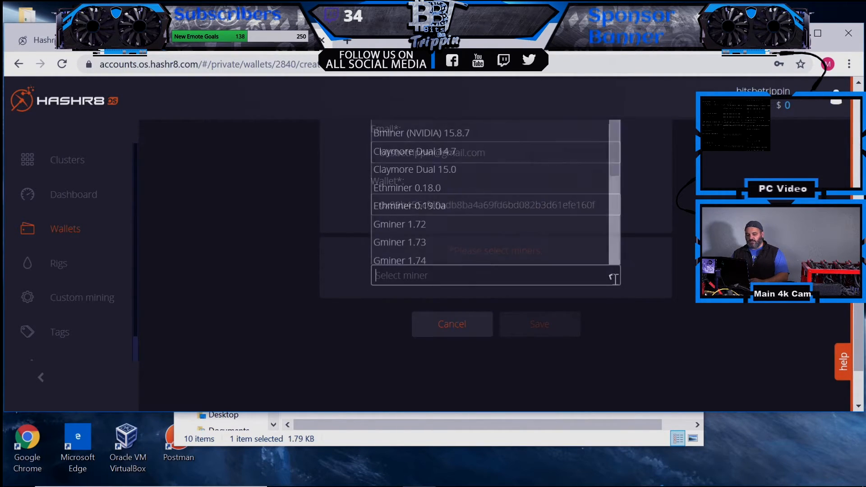
{"action": "mouse_move", "coordinate": [616, 162]}
{"action": "left_mouse_down"}
{"action": "mouse_move", "coordinate": [615, 175]}
{"action": "mouse_move", "coordinate": [613, 151]}
{"action": "left_mouse_up"}
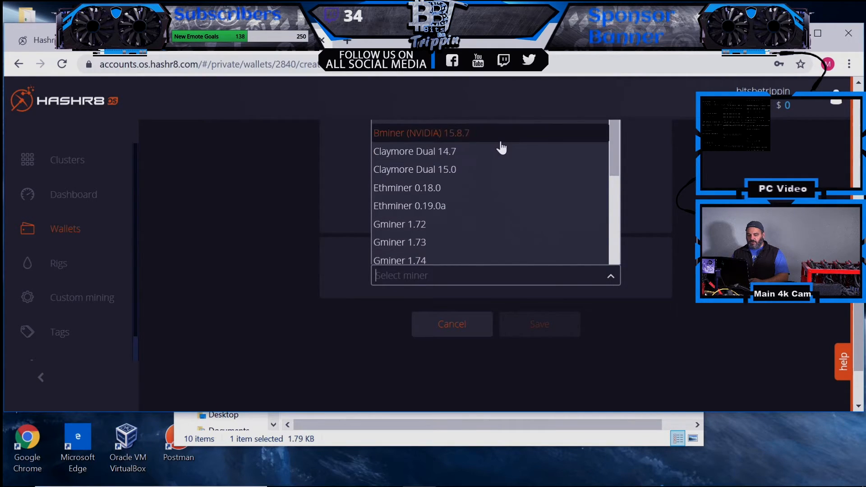
{"action": "left_click", "coordinate": [458, 172]}
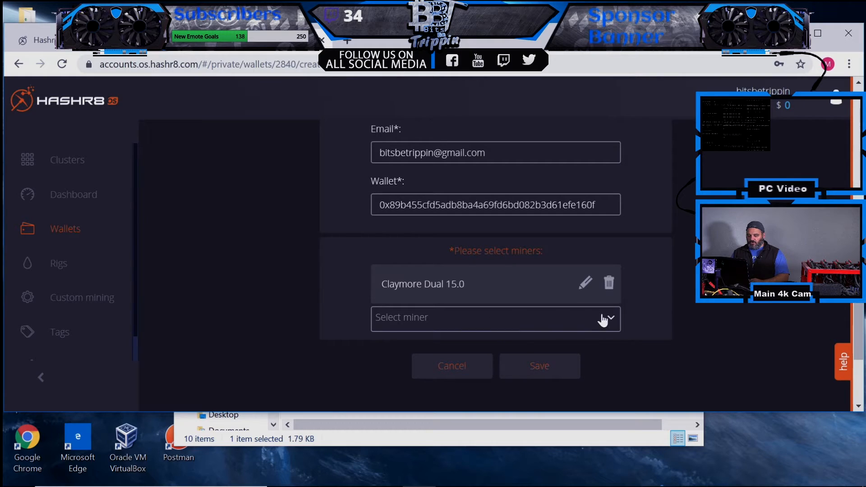
{"action": "left_click", "coordinate": [539, 367]}
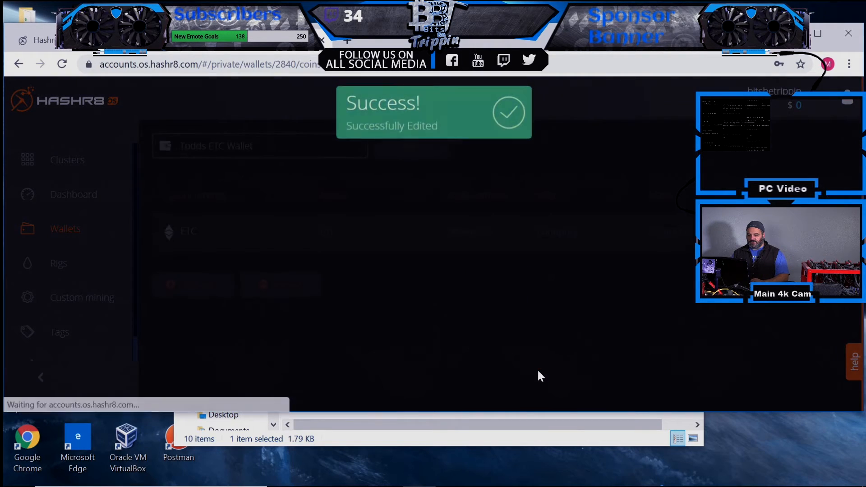
{"action": "key", "text": "super+Up"}
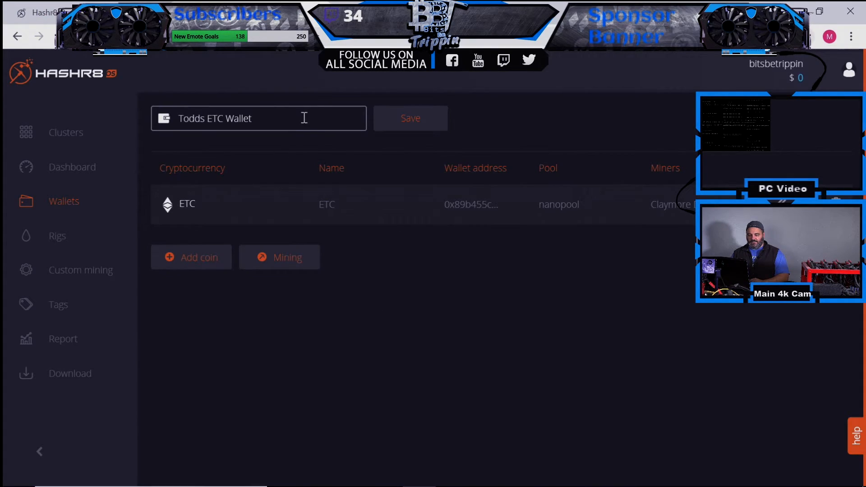
- Save the wallet again, check the Wallets list shows ETC and RVN entries, then open Rigs
{"action": "left_click", "coordinate": [425, 120]}
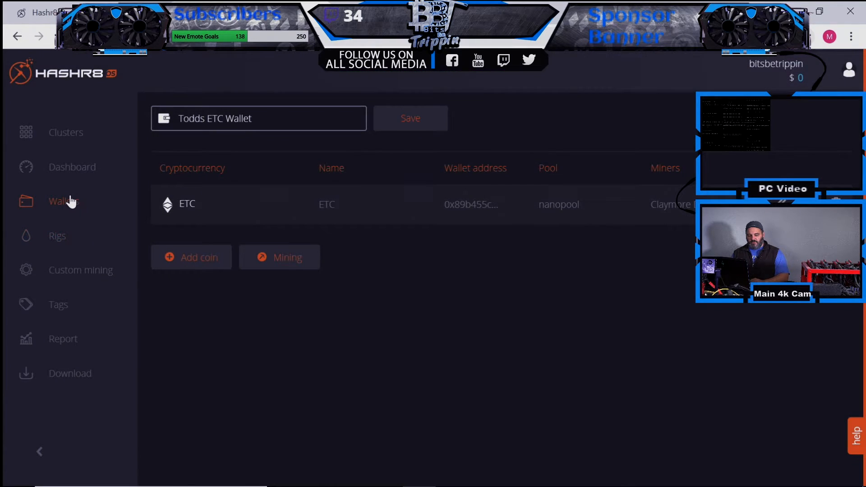
{"action": "left_click", "coordinate": [71, 201]}
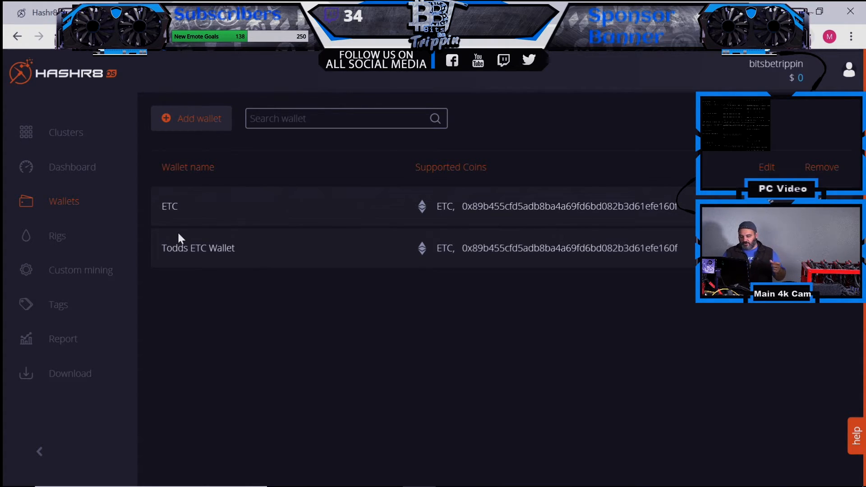
{"action": "left_click", "coordinate": [49, 171]}
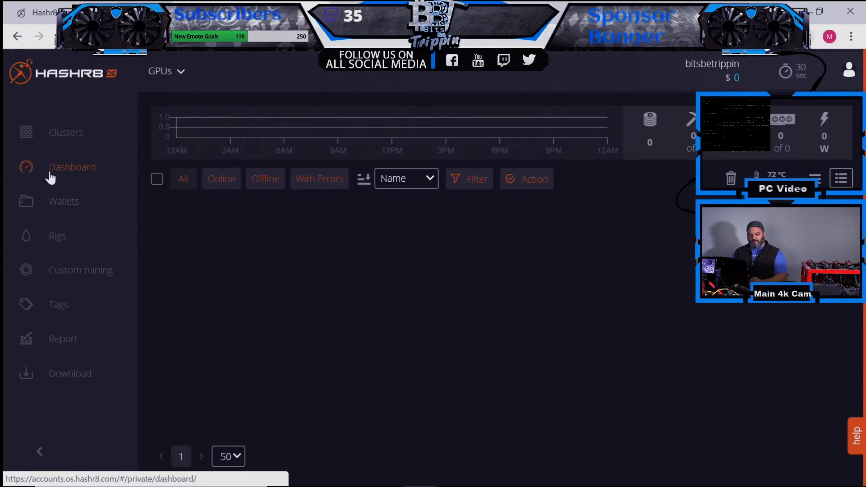
{"action": "left_click", "coordinate": [50, 195]}
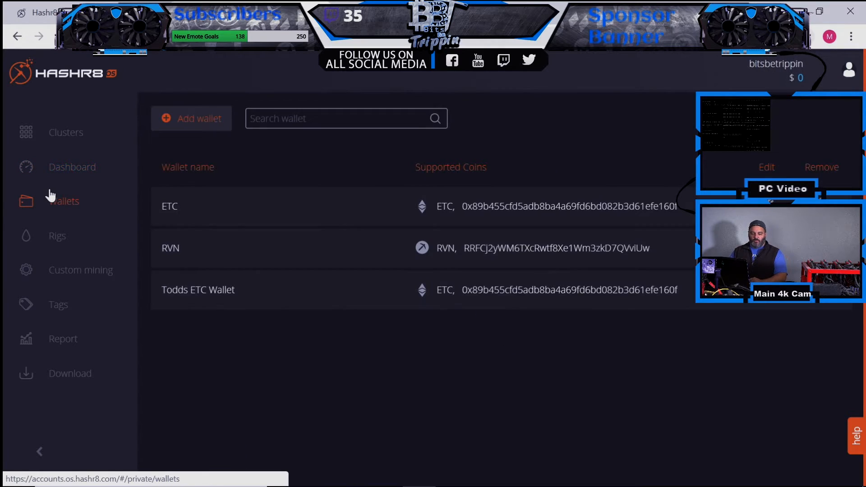
{"action": "left_click", "coordinate": [66, 239]}
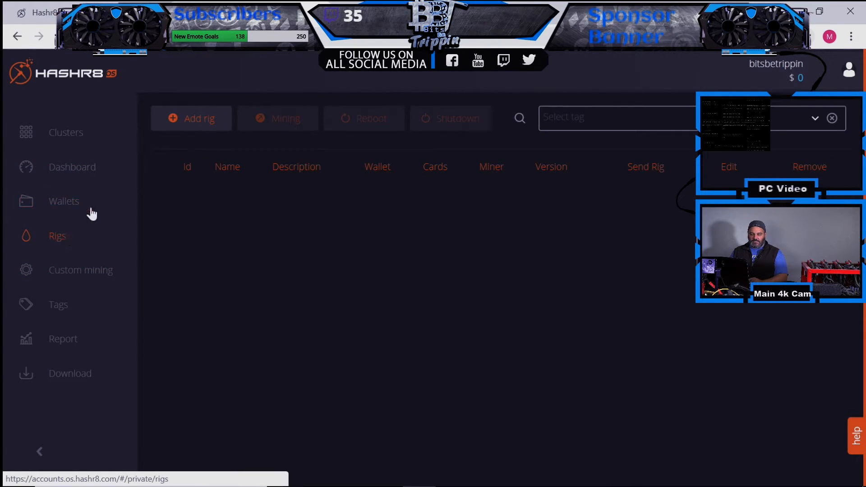
- Add rig EVGARED with description 6x1070MSI, a password and 6 cards, then save it
{"action": "left_click", "coordinate": [203, 117]}
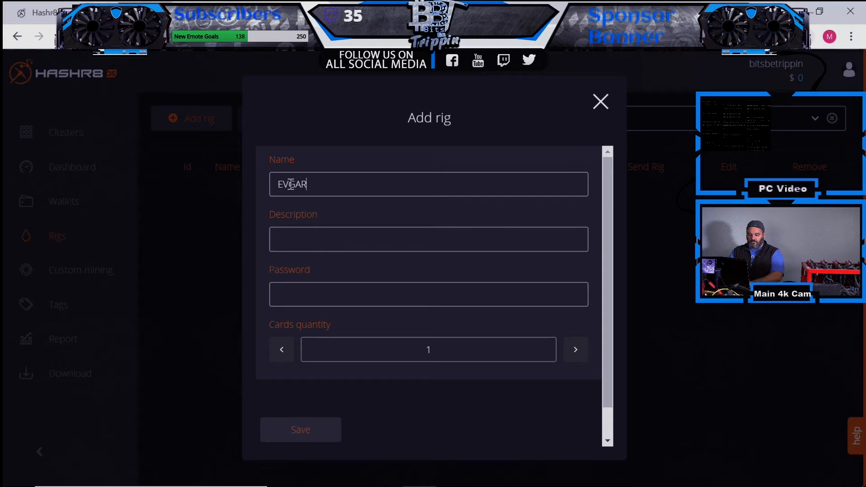
{"action": "key", "text": "BackSpace"}
{"action": "key", "text": "BackSpace"}
{"action": "type", "text": "ED"}
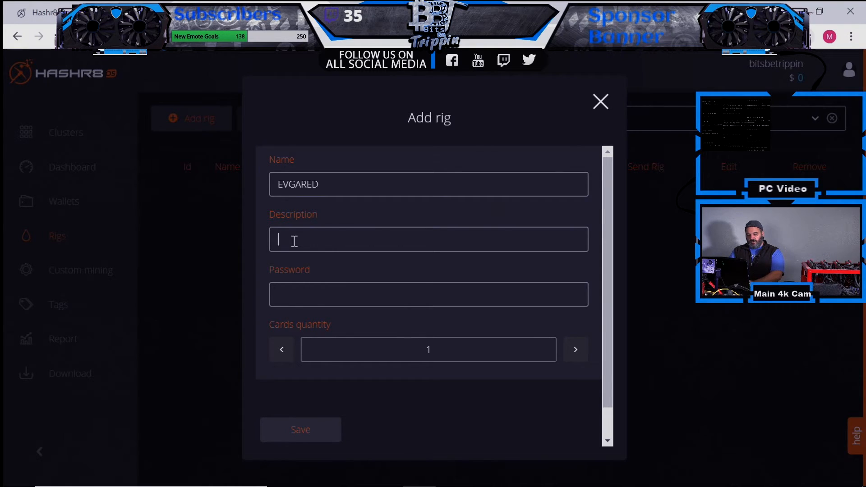
{"action": "left_click", "coordinate": [294, 241]}
{"action": "type", "text": "6"}
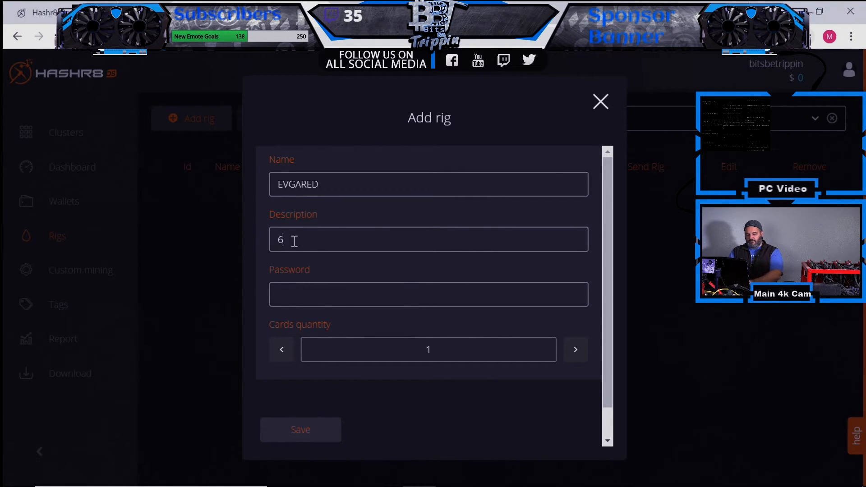
{"action": "type", "text": "x1070MSI"}
{"action": "left_click", "coordinate": [300, 299]}
{"action": "type", "text": "p"}
{"action": "left_click", "coordinate": [267, 297]}
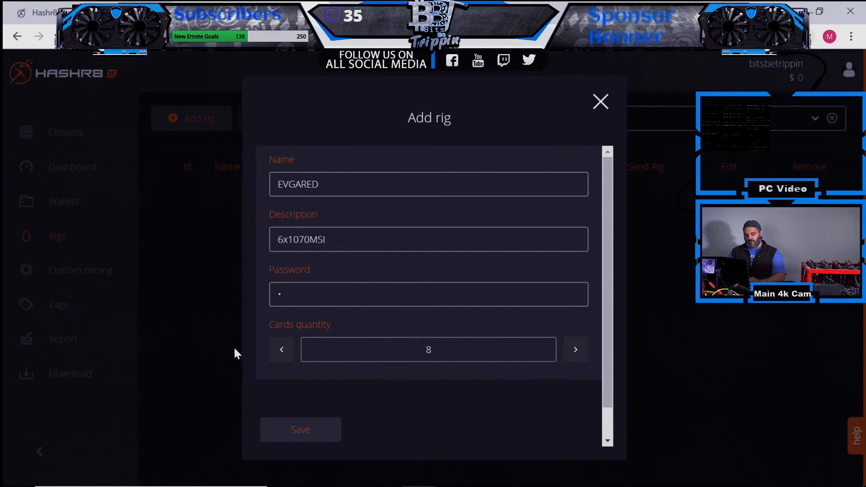
{"action": "left_click", "coordinate": [289, 349]}
{"action": "left_click", "coordinate": [289, 348]}
{"action": "left_click_drag", "start_coordinate": [612, 347], "coordinate": [607, 396]}
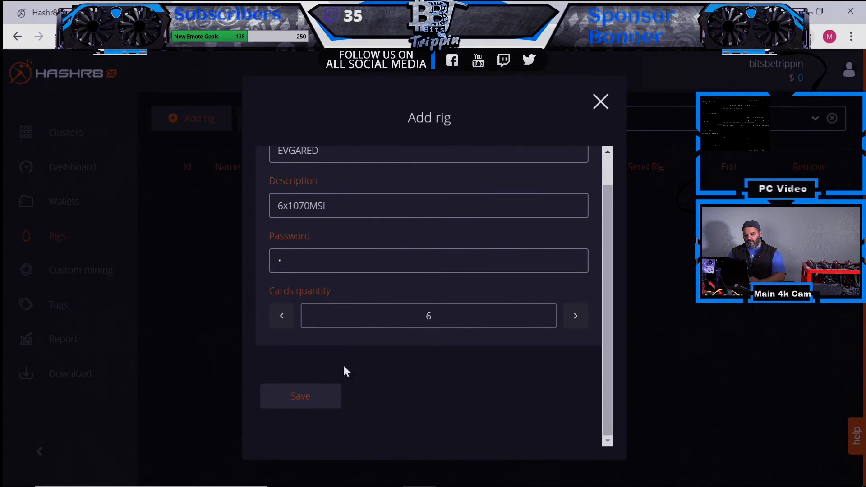
{"action": "left_click", "coordinate": [300, 395]}
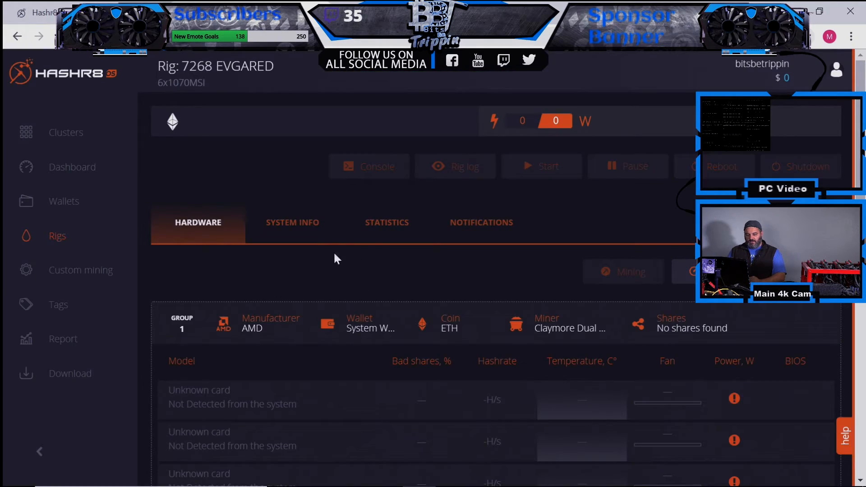
- Scroll down the EVGARED rig page, select the full Rig token and copy it
{"action": "left_click_drag", "start_coordinate": [860, 186], "coordinate": [861, 277]}
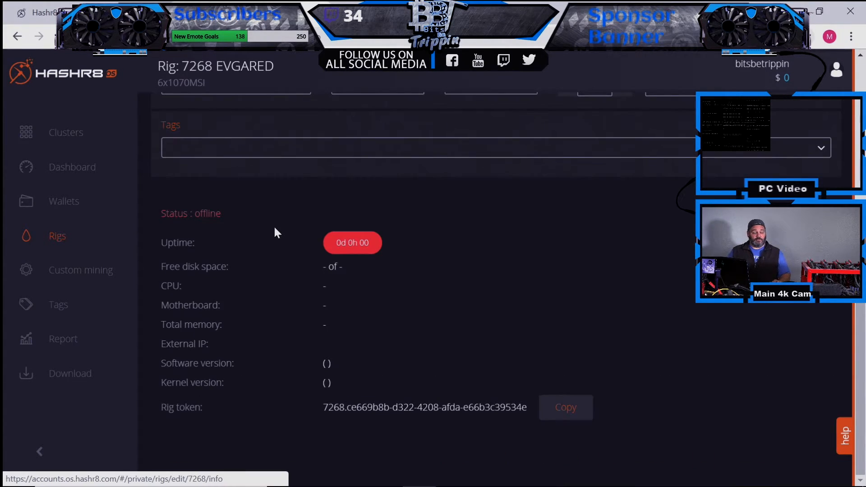
{"action": "left_click_drag", "start_coordinate": [211, 344], "coordinate": [168, 346]}
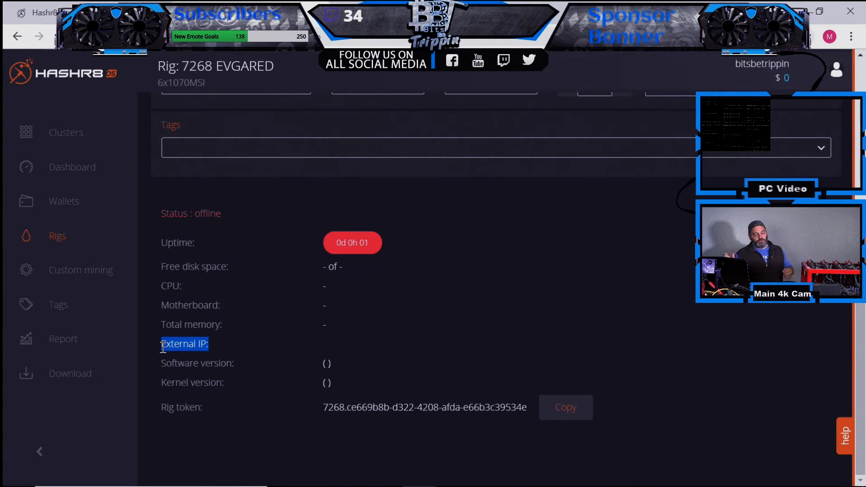
{"action": "left_click", "coordinate": [322, 345]}
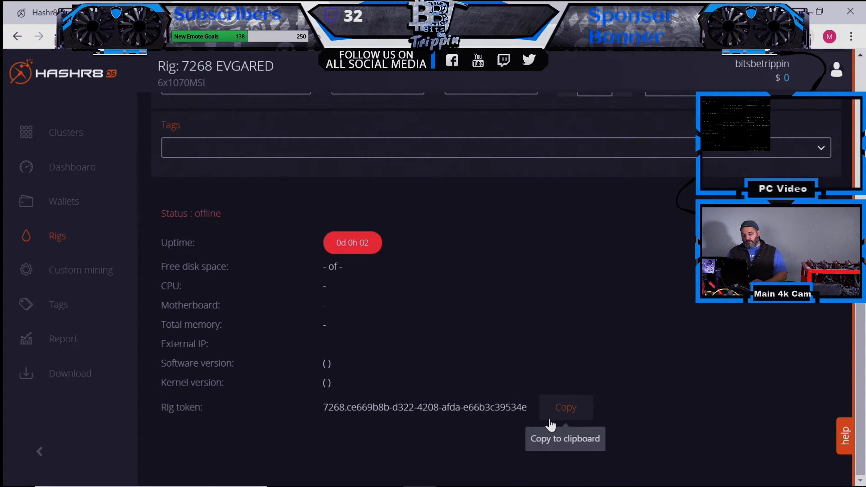
{"action": "left_click_drag", "start_coordinate": [528, 410], "coordinate": [322, 412]}
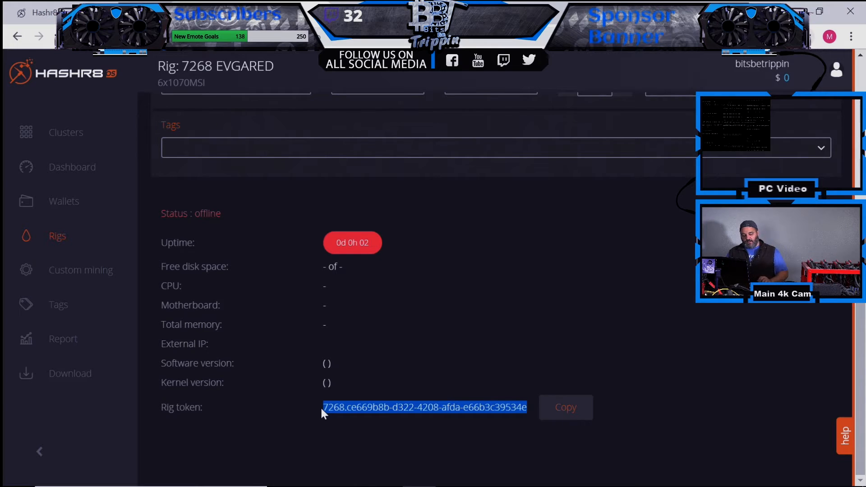
{"action": "left_click", "coordinate": [555, 418]}
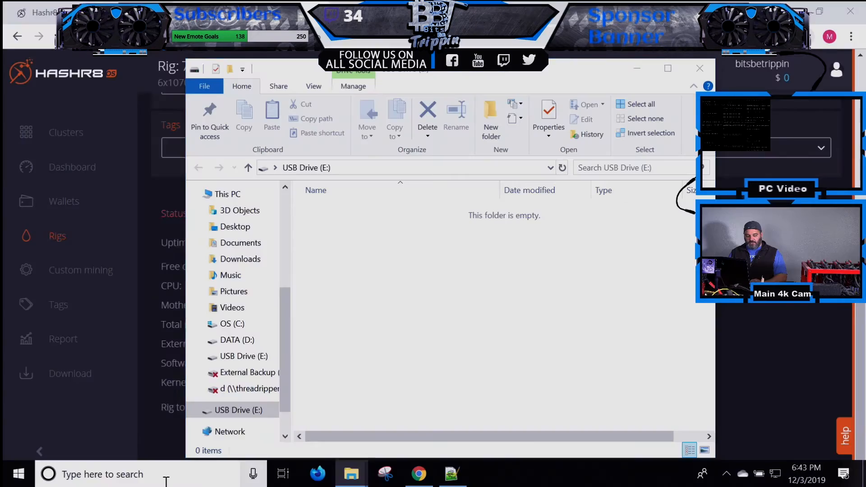
- Search Google for 'etcher' in a new Chrome tab
{"action": "left_click", "coordinate": [166, 476]}
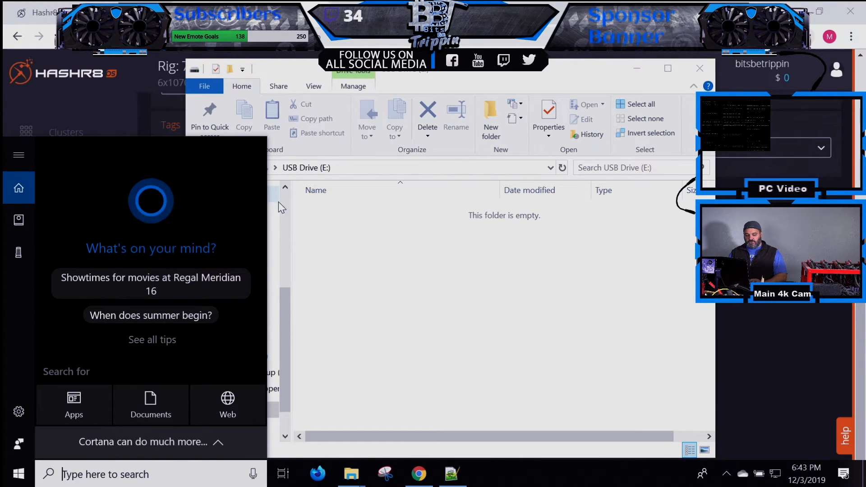
{"action": "left_click", "coordinate": [342, 12]}
{"action": "type", "text": "etcher"}
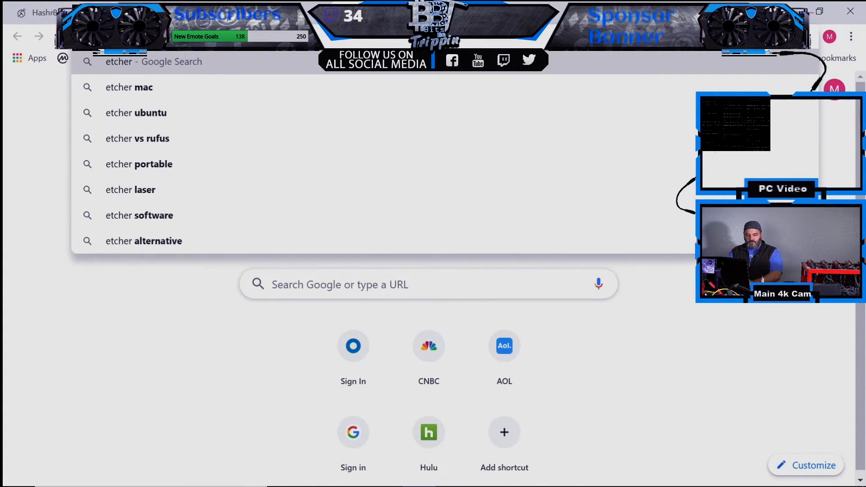
{"action": "key", "text": "Return"}
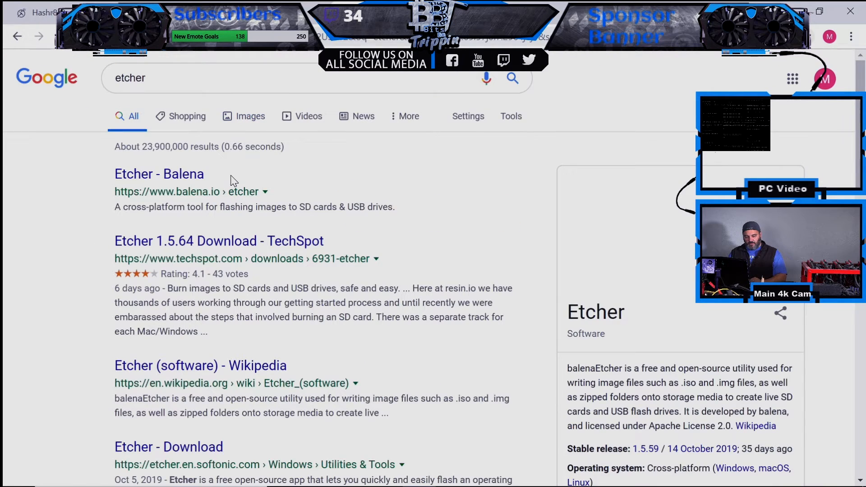
- Download the Windows balenaEtcher 1.5.66 installer from the TechSpot page
{"action": "left_click", "coordinate": [209, 240]}
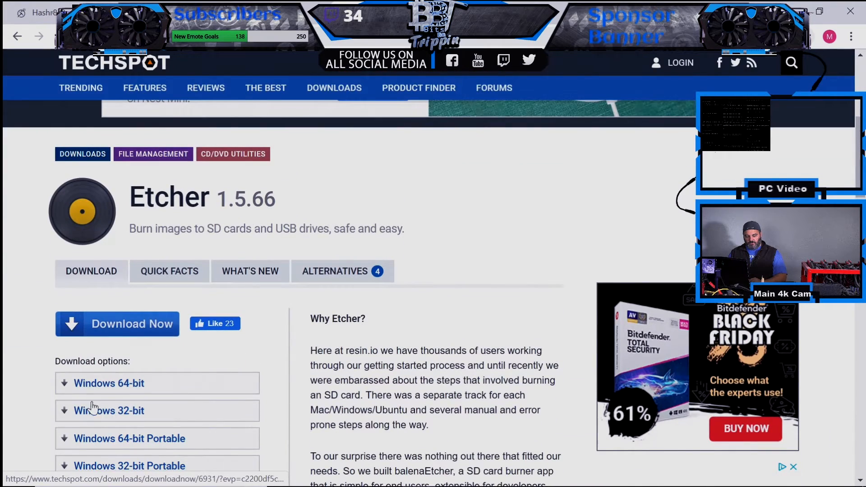
{"action": "left_click", "coordinate": [90, 409]}
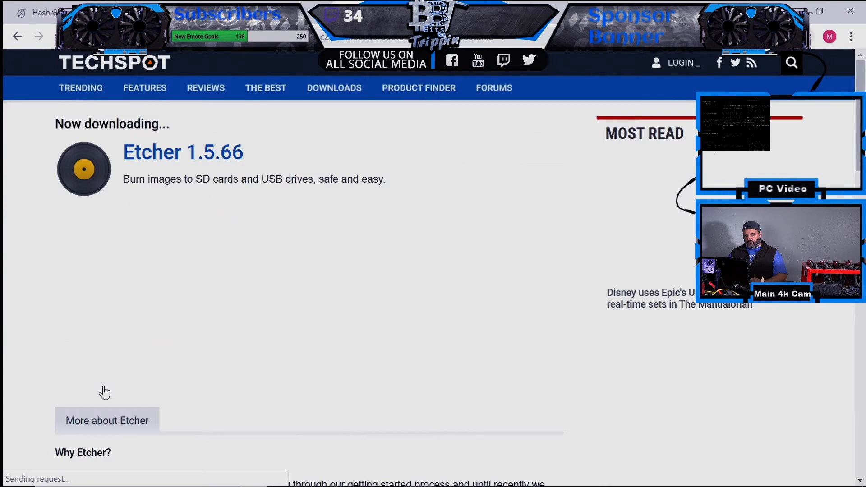
{"action": "scroll", "coordinate": [260, 206], "scroll_direction": "down", "scroll_amount": 5}
{"action": "scroll", "coordinate": [260, 206], "scroll_direction": "up", "scroll_amount": 5}
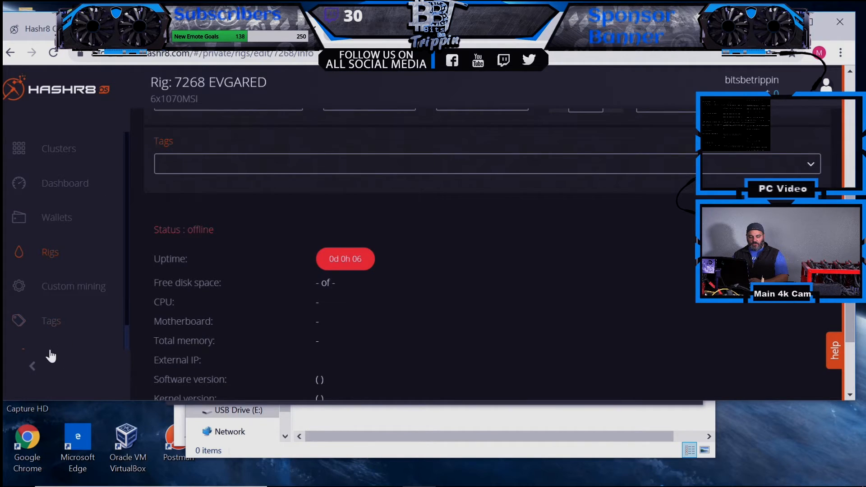
{"action": "scroll", "coordinate": [127, 330], "scroll_direction": "down", "scroll_amount": 1}
{"action": "scroll", "coordinate": [125, 338], "scroll_direction": "down", "scroll_amount": 3}
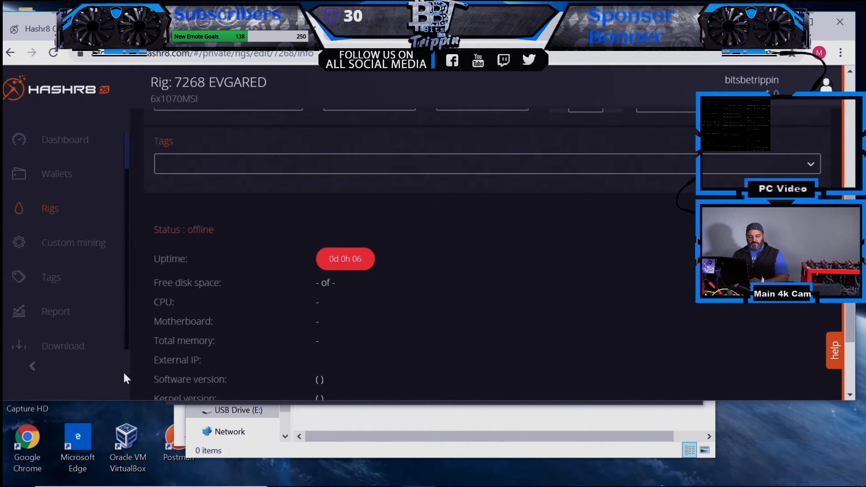
- Download hashr8os-v1.0.20-8085-1470.img.zip and show it in the Downloads folder
{"action": "left_click", "coordinate": [75, 348]}
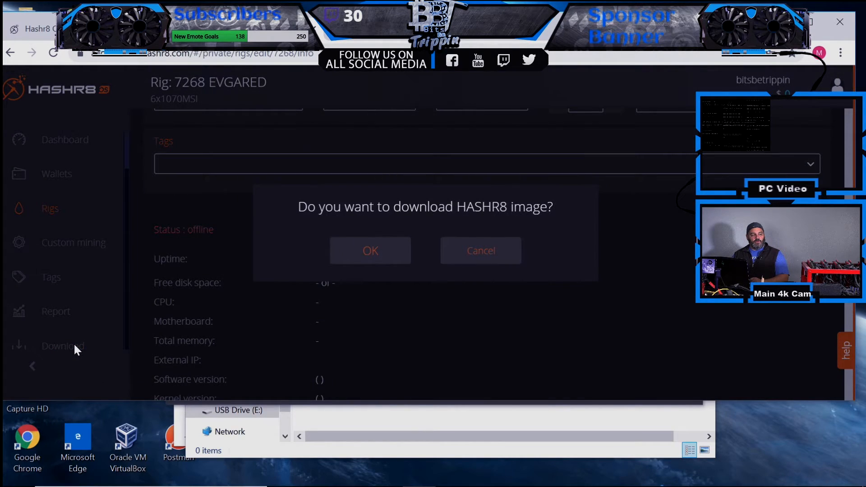
{"action": "left_click", "coordinate": [403, 254]}
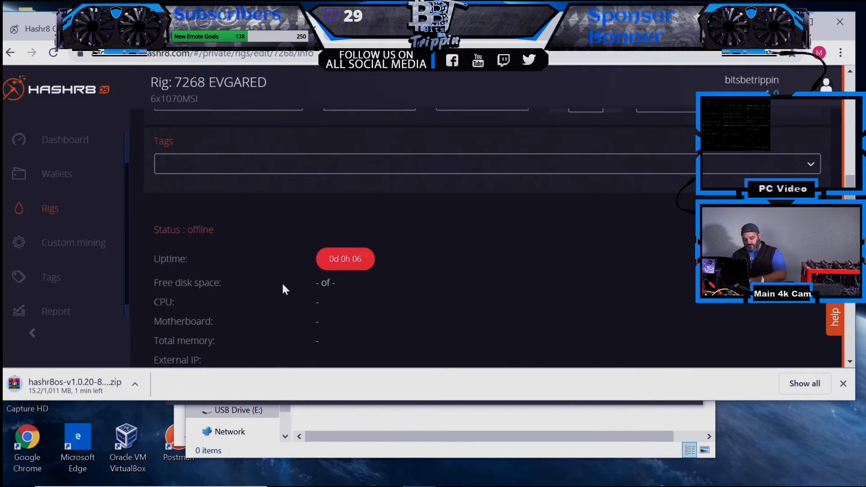
{"action": "key", "text": "ctrl+j"}
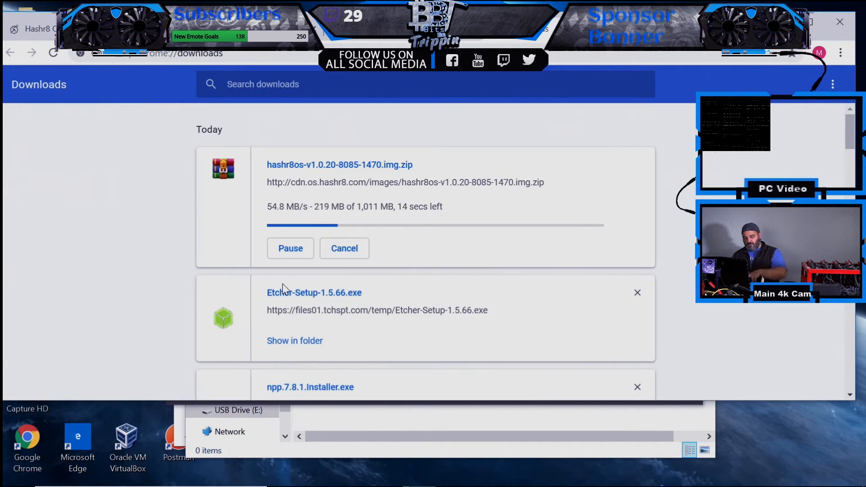
{"action": "left_click", "coordinate": [278, 217]}
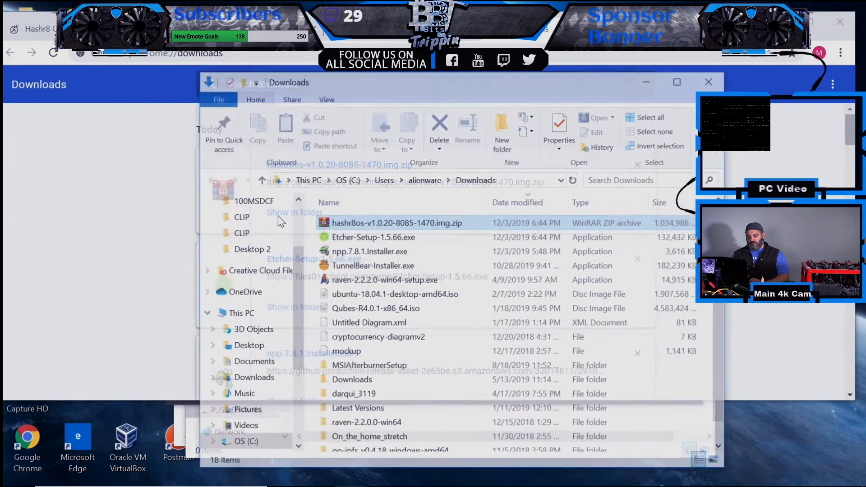
- Extract the hashr8os zip into its own folder in Downloads with WinRAR
{"action": "right_click", "coordinate": [335, 222]}
{"action": "left_click", "coordinate": [369, 266]}
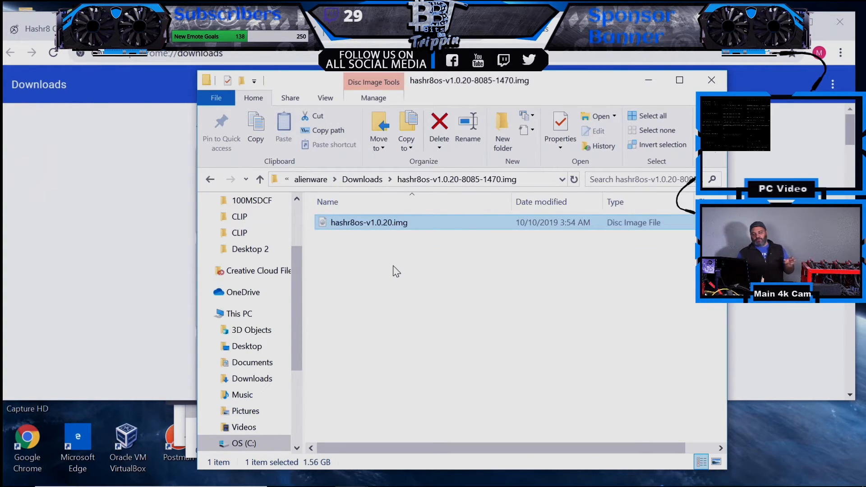
- Load hashr8os-v1.0.20.img into balenaEtcher and flash it to the 15.73 GB USB drive
{"action": "mouse_move", "coordinate": [368, 484]}
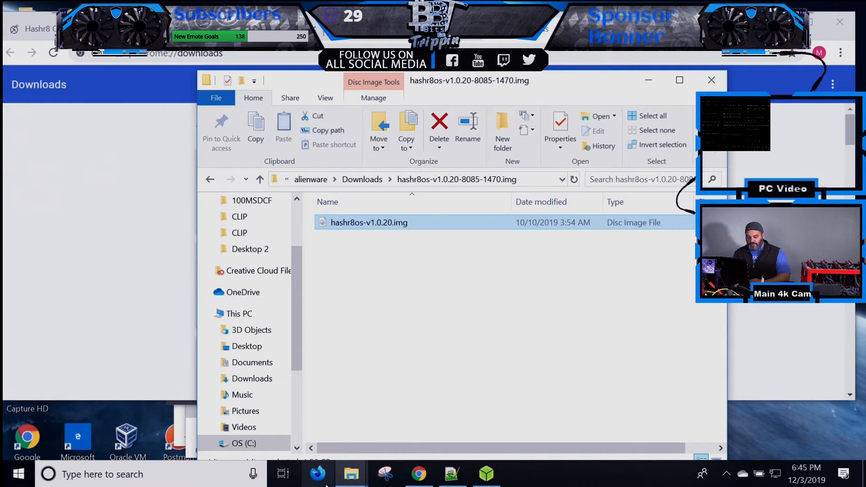
{"action": "left_click", "coordinate": [486, 475]}
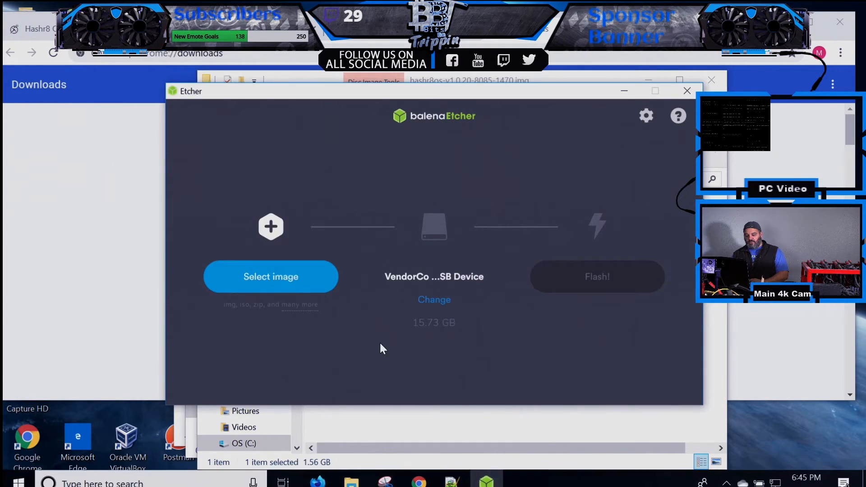
{"action": "left_click", "coordinate": [302, 284]}
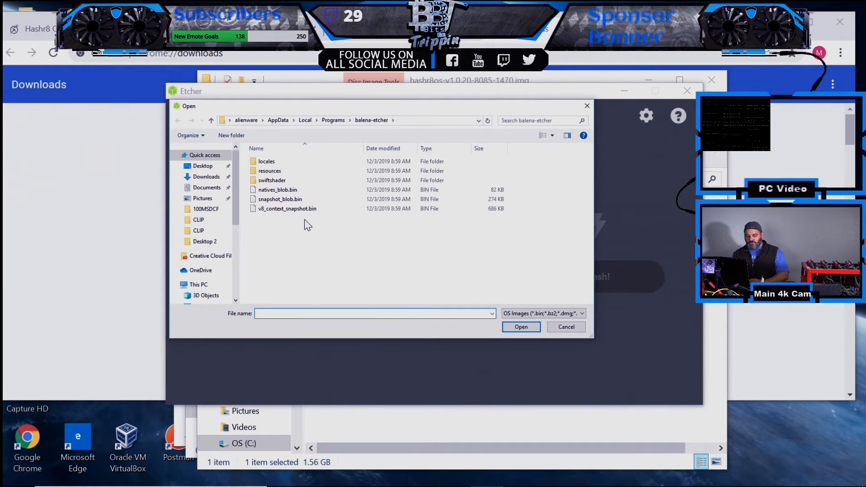
{"action": "left_click", "coordinate": [206, 176]}
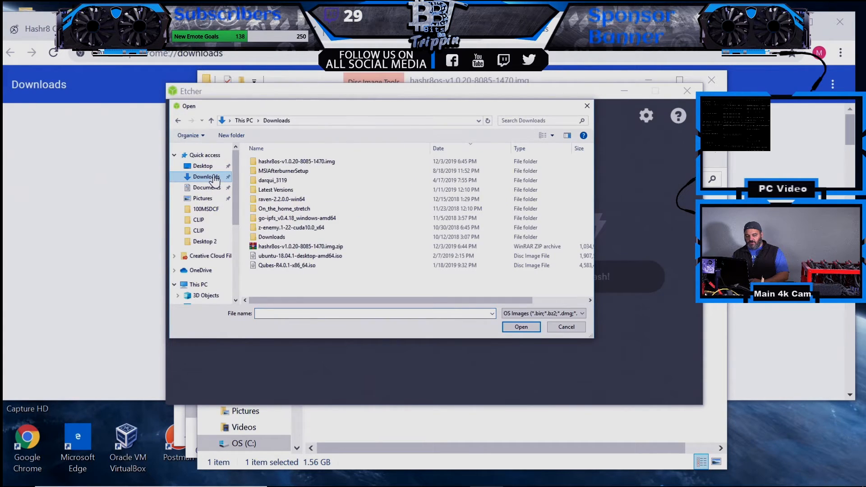
{"action": "double_click", "coordinate": [271, 162]}
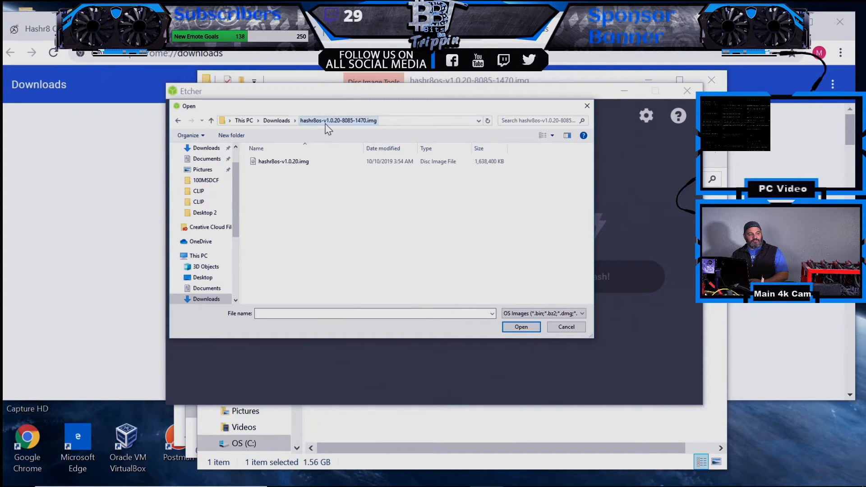
{"action": "left_click", "coordinate": [293, 163]}
{"action": "left_click", "coordinate": [508, 326]}
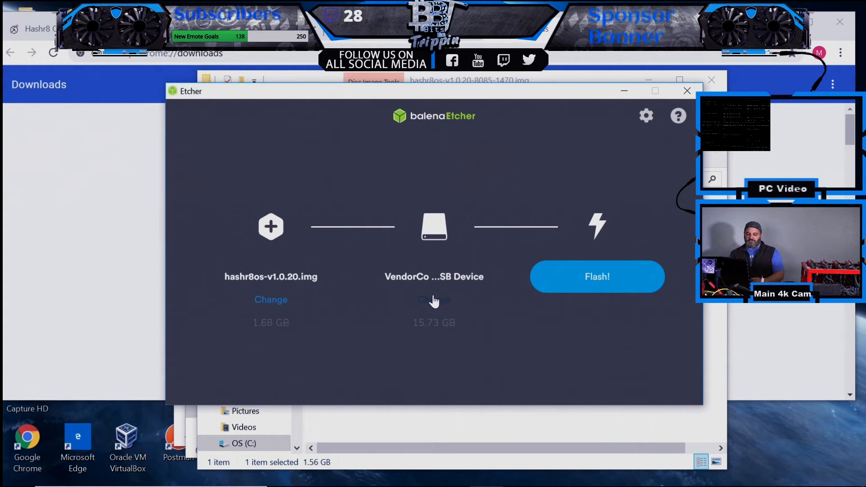
{"action": "left_click", "coordinate": [567, 278]}
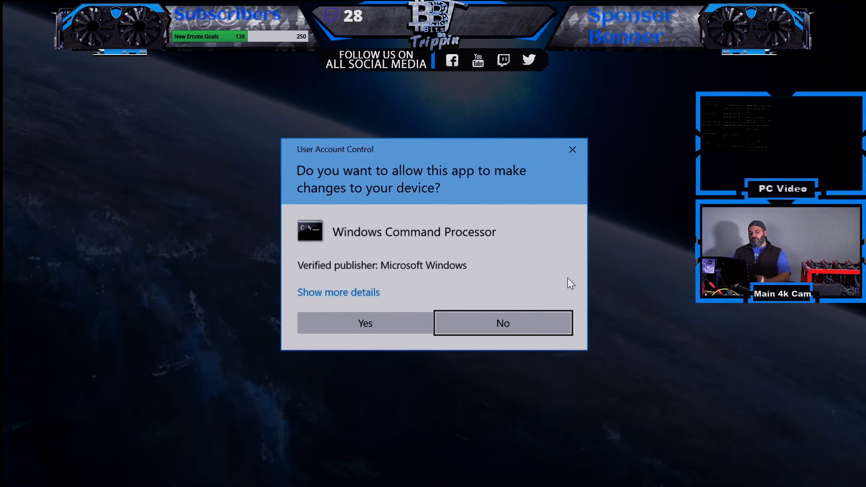
- Approve the User Account Control prompt so Etcher writes the image
{"action": "left_click", "coordinate": [340, 318]}
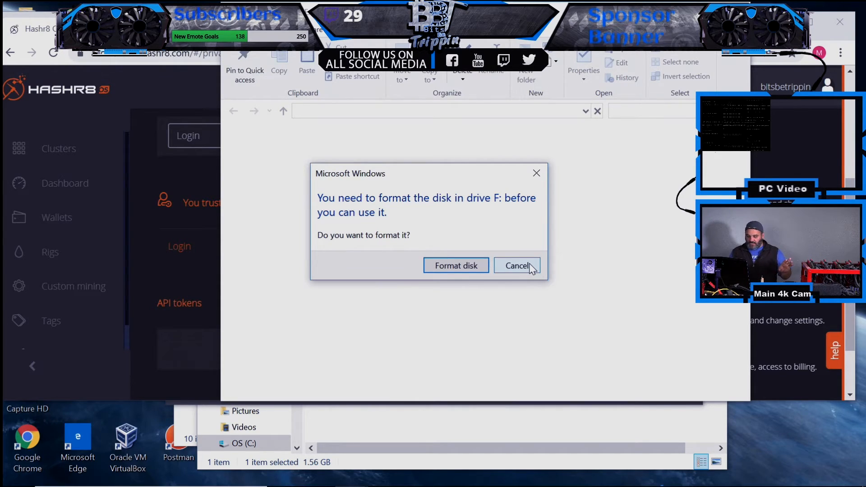
- Decline every format-drive-F: prompt and dismiss the not-accessible errors to reveal MINING_OS (E:)
{"action": "left_click", "coordinate": [531, 267]}
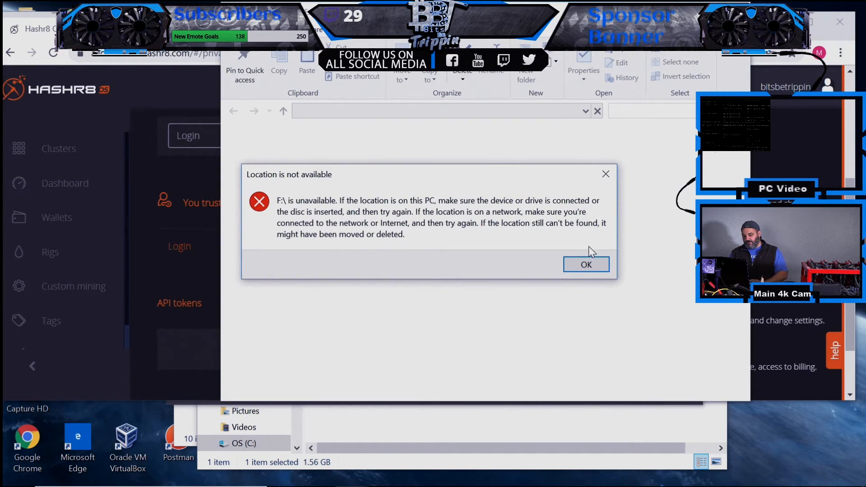
{"action": "left_click", "coordinate": [583, 266]}
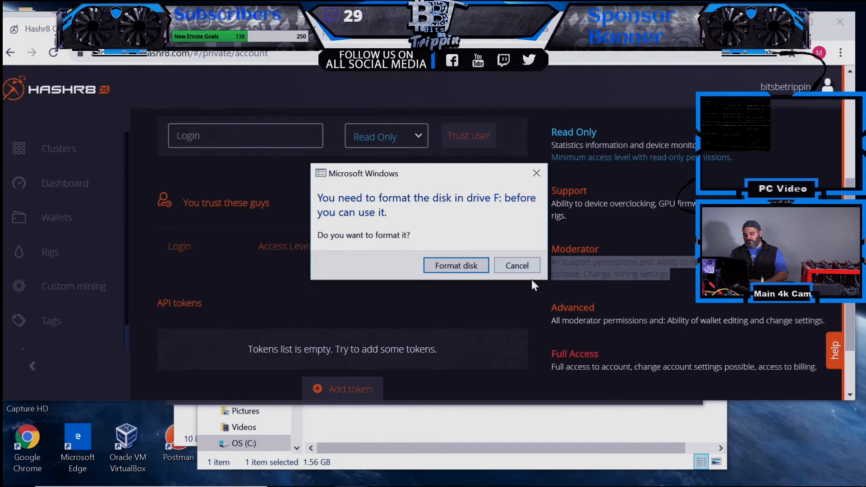
{"action": "left_click", "coordinate": [529, 264]}
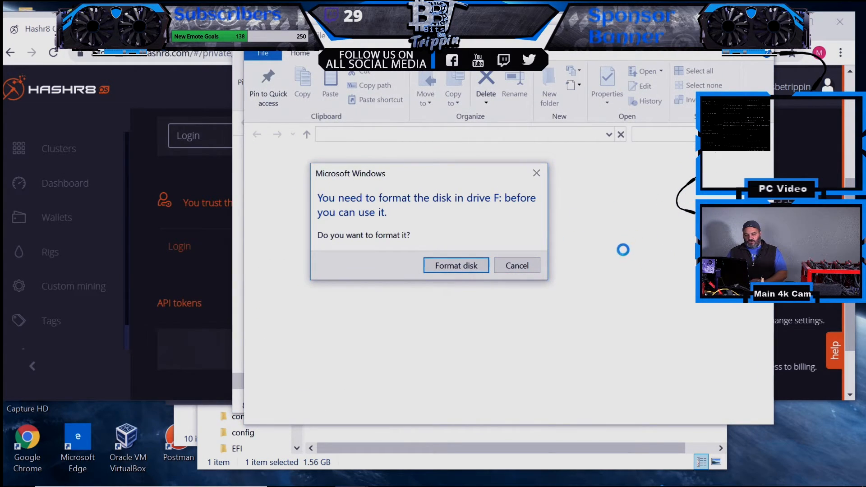
{"action": "left_click", "coordinate": [535, 266]}
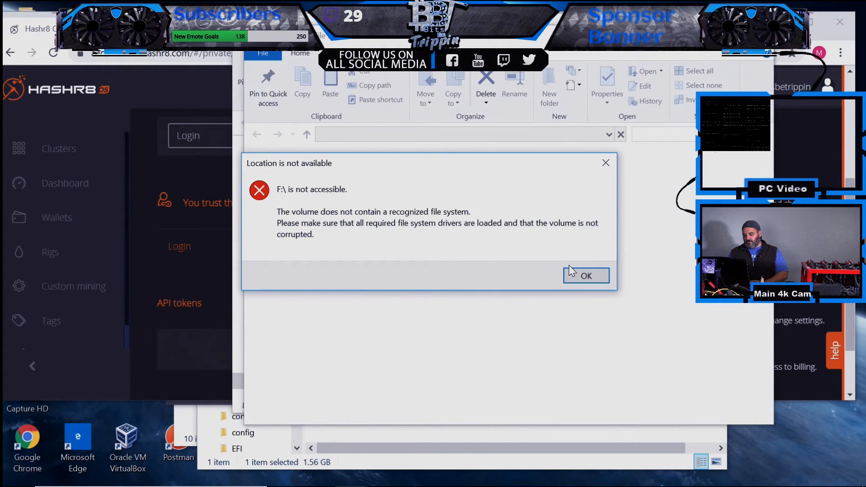
{"action": "left_click", "coordinate": [573, 273]}
{"action": "left_click", "coordinate": [517, 271]}
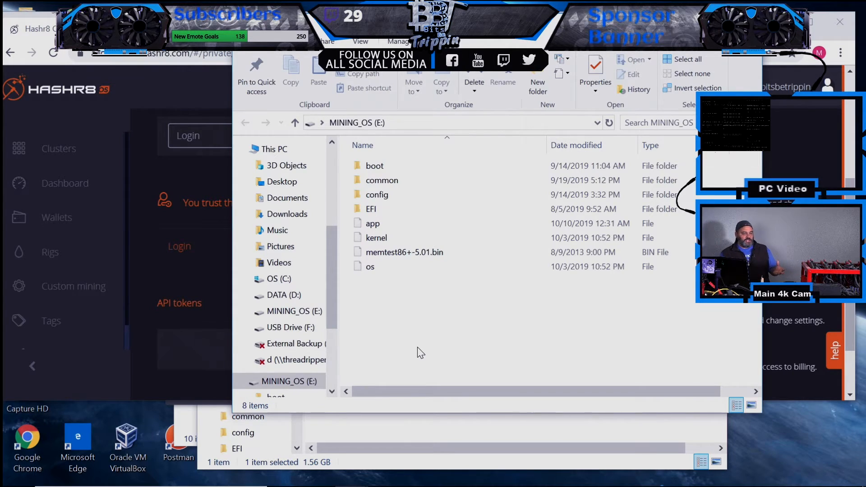
- Open token.txt from the MINING_OS config folder in Notepad, placed beside the file list
{"action": "double_click", "coordinate": [397, 195]}
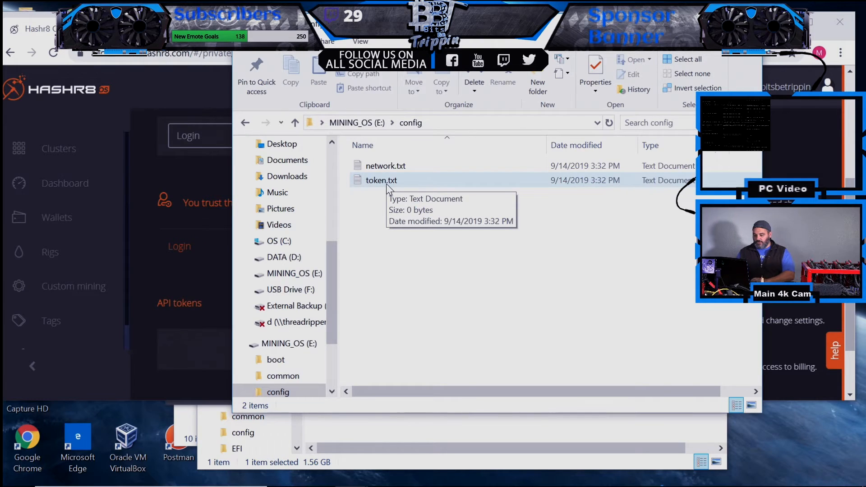
{"action": "double_click", "coordinate": [386, 183]}
{"action": "left_click", "coordinate": [4, 2]}
{"action": "left_click_drag", "start_coordinate": [33, 4], "coordinate": [473, 145]}
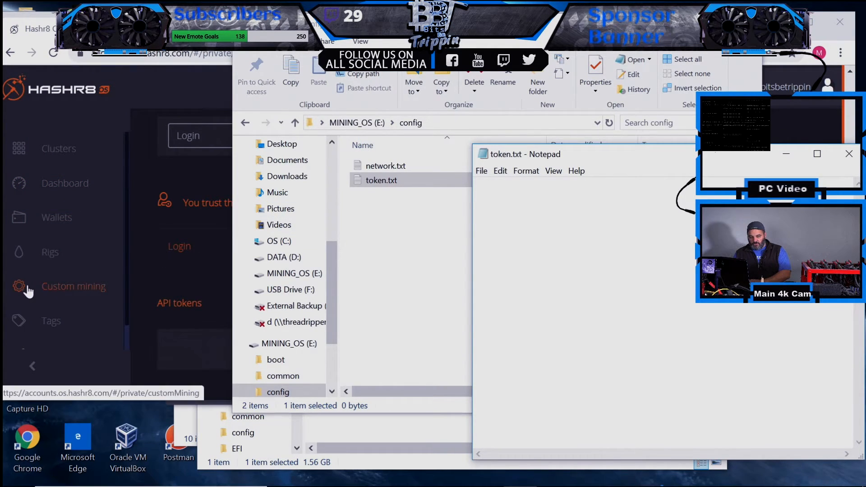
- Copy the Rig token from EVGARED's System Info page, then return to Notepad
{"action": "left_click", "coordinate": [59, 217]}
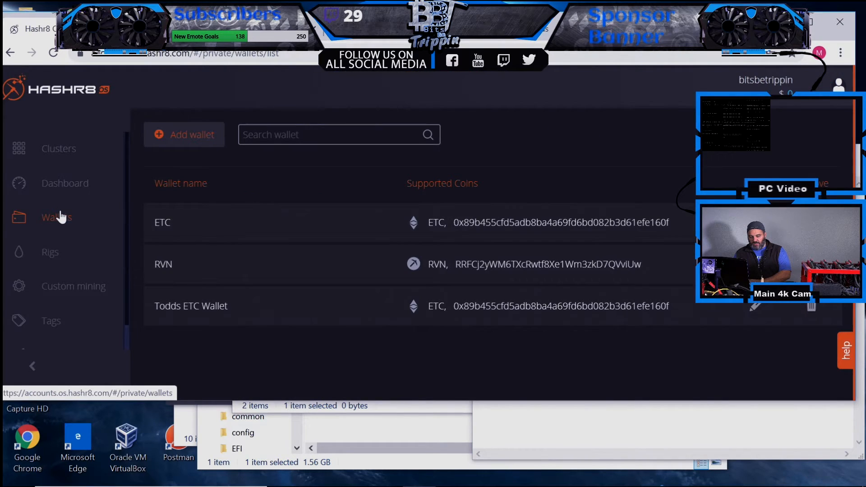
{"action": "left_click", "coordinate": [68, 188]}
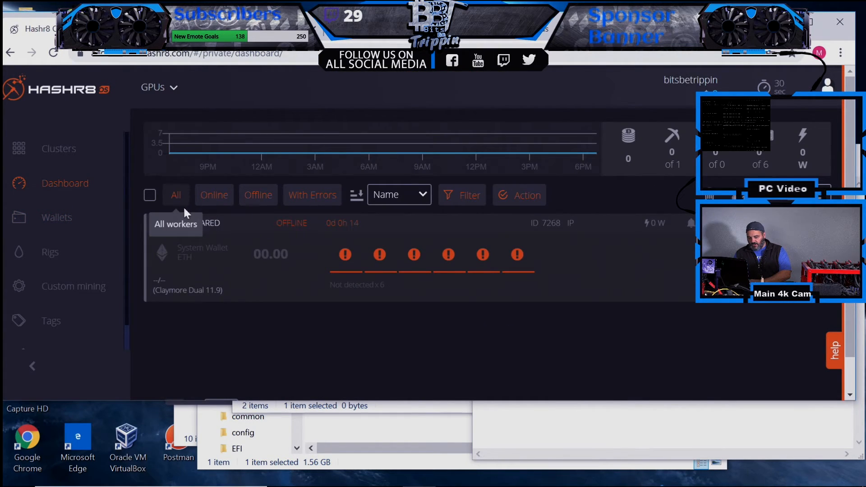
{"action": "left_click", "coordinate": [52, 260]}
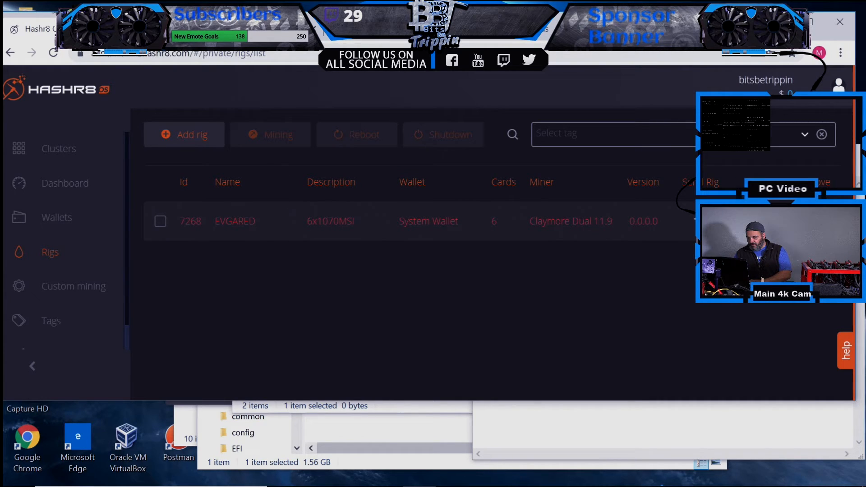
{"action": "left_click", "coordinate": [760, 221]}
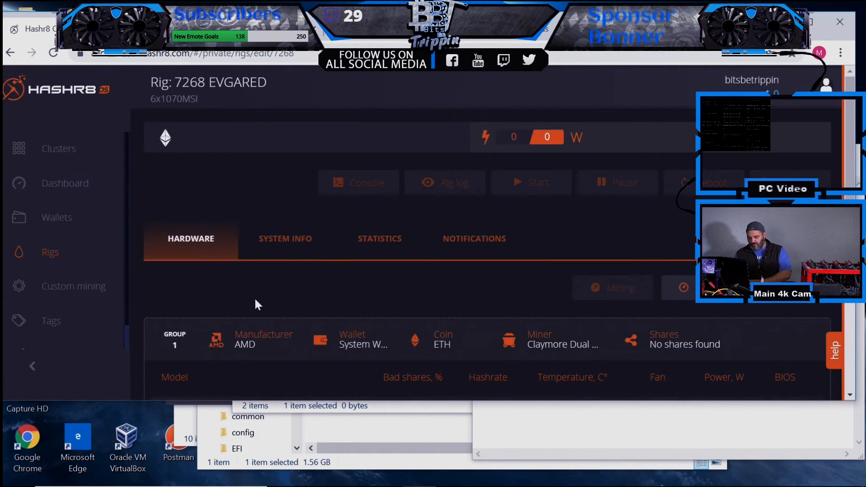
{"action": "left_click", "coordinate": [289, 241]}
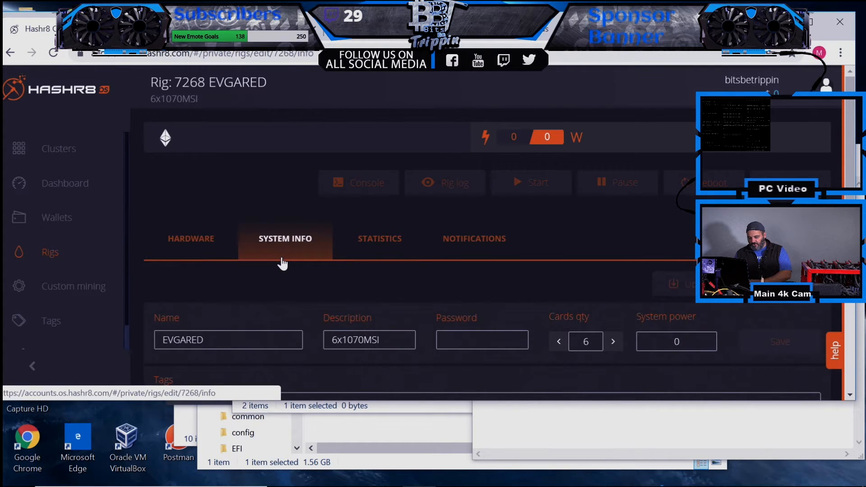
{"action": "scroll", "coordinate": [282, 263], "scroll_direction": "down", "scroll_amount": 2}
{"action": "scroll", "coordinate": [282, 263], "scroll_direction": "down", "scroll_amount": 5}
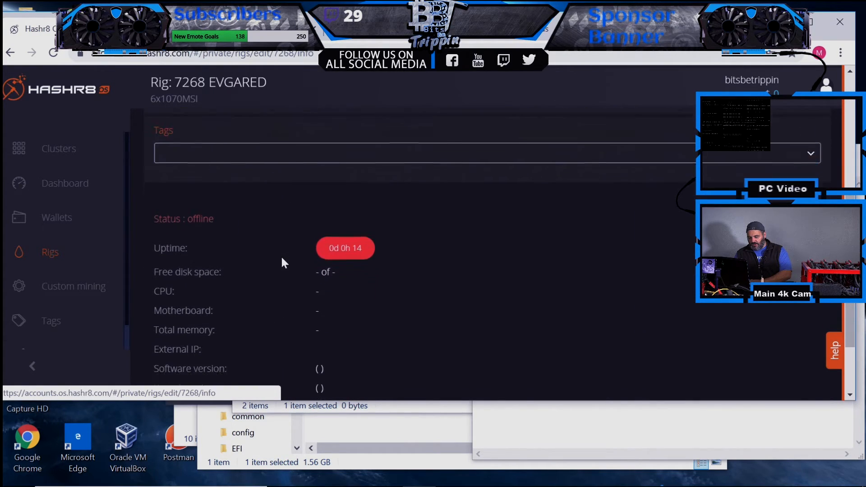
{"action": "left_click", "coordinate": [559, 315]}
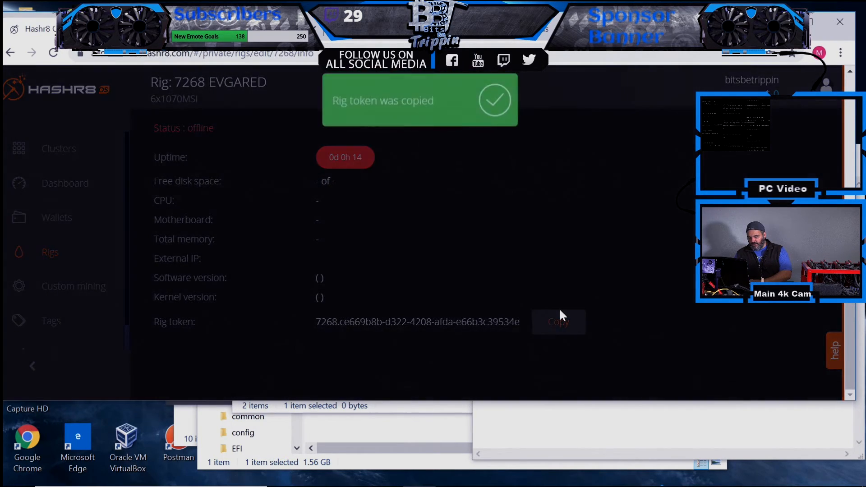
{"action": "left_click", "coordinate": [525, 422]}
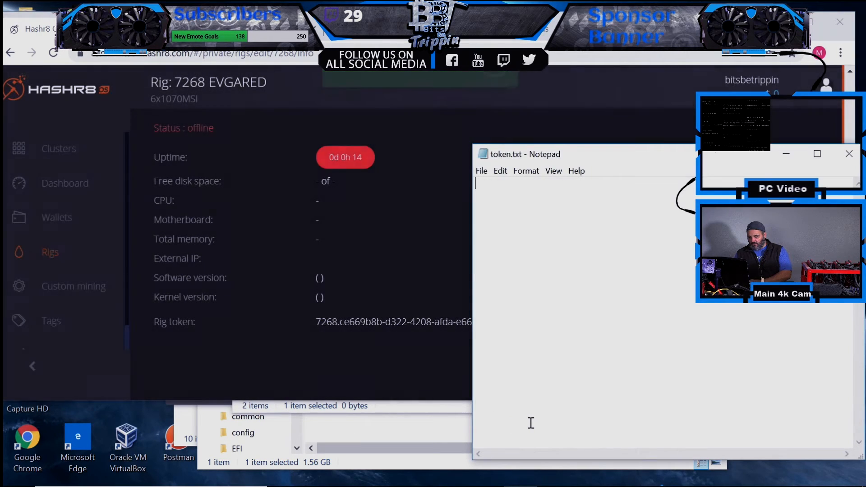
- Paste the EVGARED rig token into token.txt, save it, and close Notepad
{"action": "key", "text": "ctrl+v"}
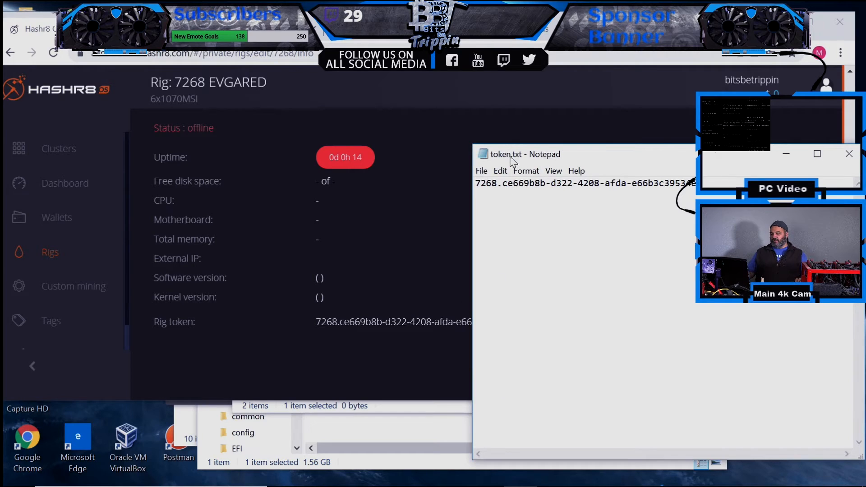
{"action": "left_click", "coordinate": [480, 172]}
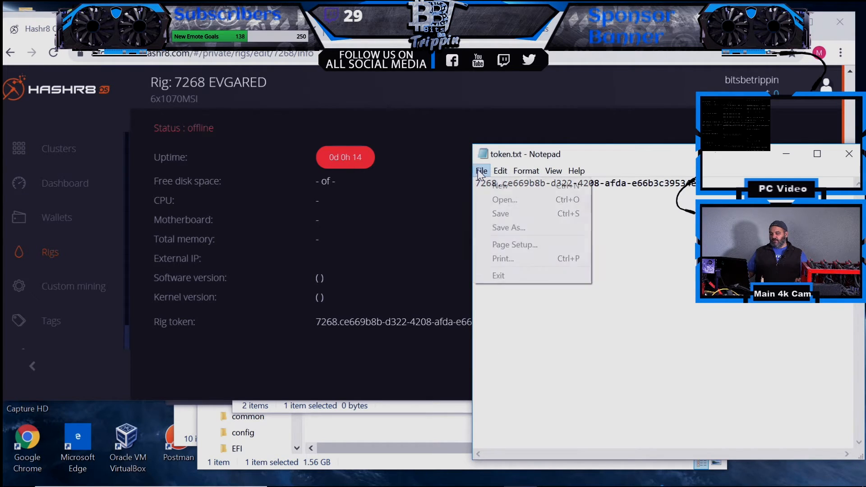
{"action": "left_click", "coordinate": [488, 214]}
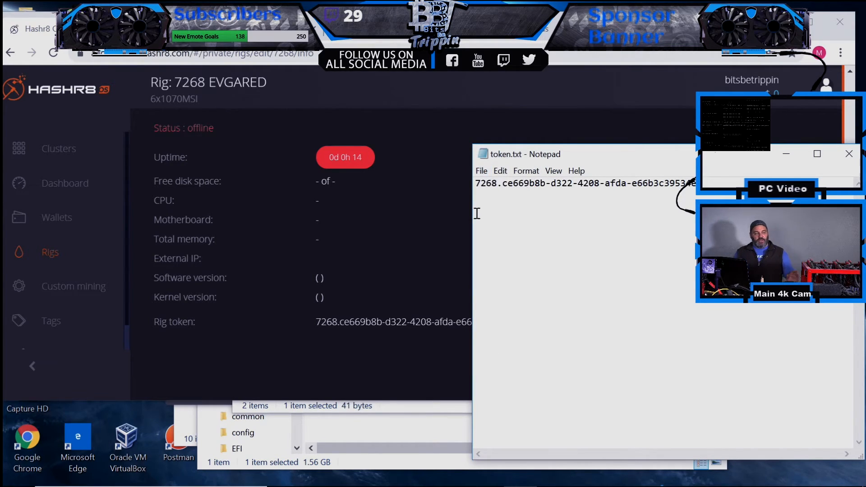
{"action": "double_click", "coordinate": [483, 156]}
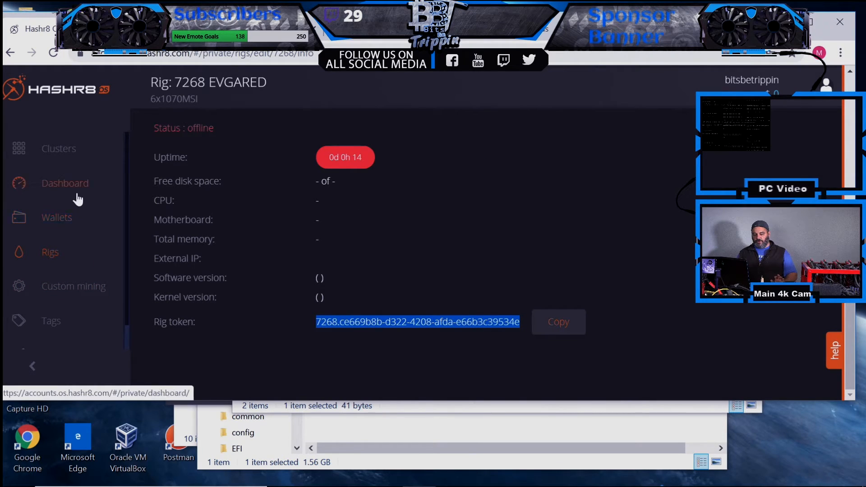
{"action": "left_click", "coordinate": [79, 157]}
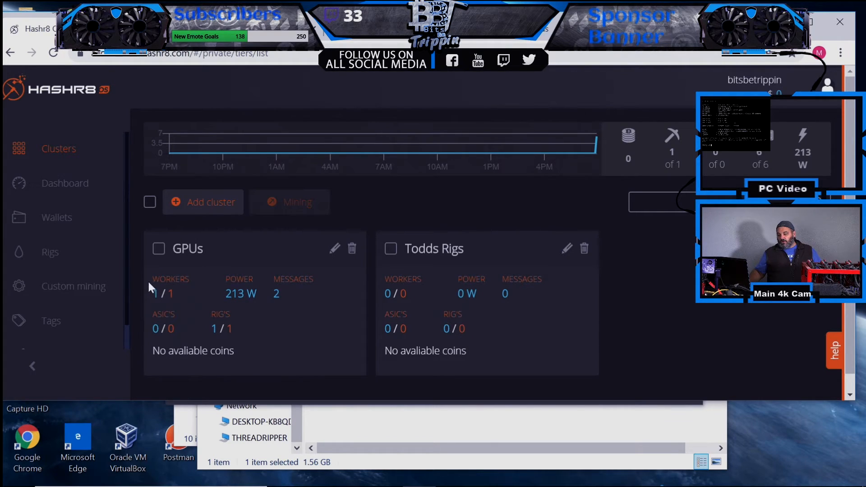
- Switch to the Dashboard to see EVGARED online with six GTX 1070 cards
{"action": "left_click", "coordinate": [69, 190]}
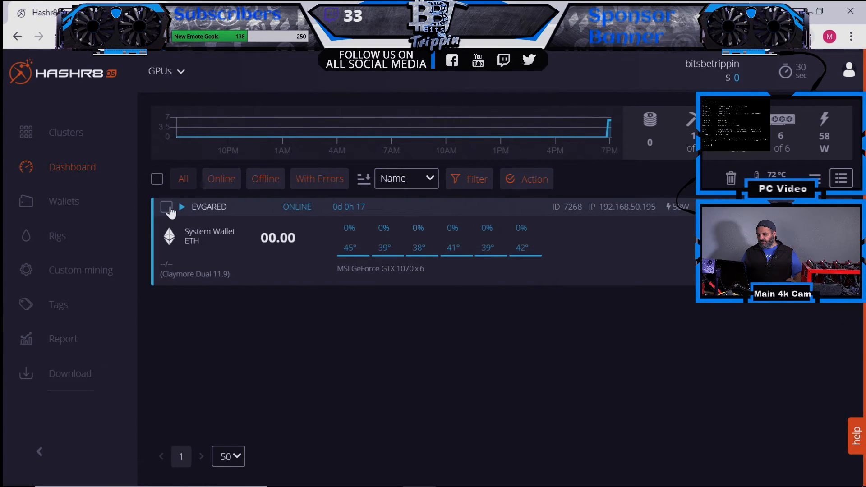
- Switch rig EVGARED to the RVN wallet with CryptoDredge 0.22.0, then view its recent dashboard events
{"action": "left_click", "coordinate": [64, 238]}
{"action": "left_click", "coordinate": [167, 206]}
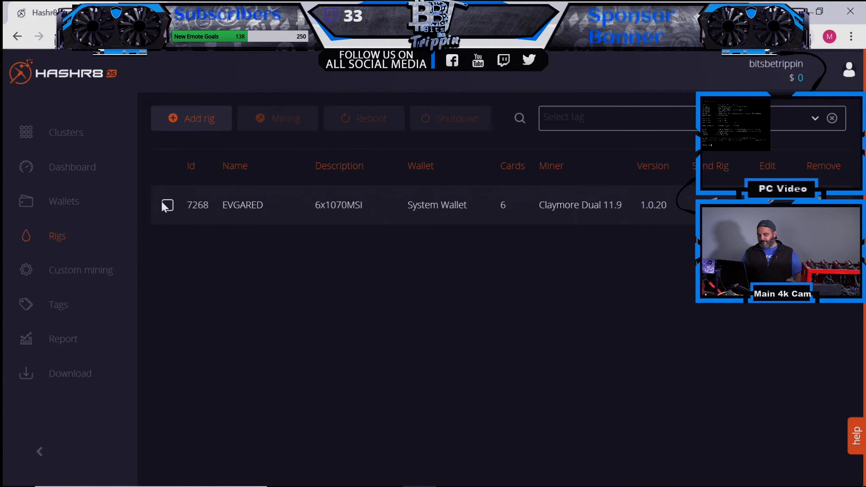
{"action": "left_click", "coordinate": [286, 124]}
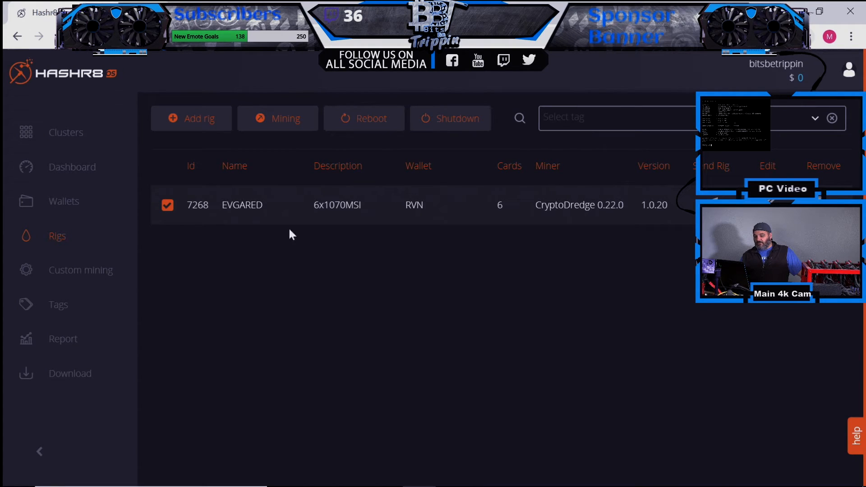
{"action": "left_click", "coordinate": [77, 166]}
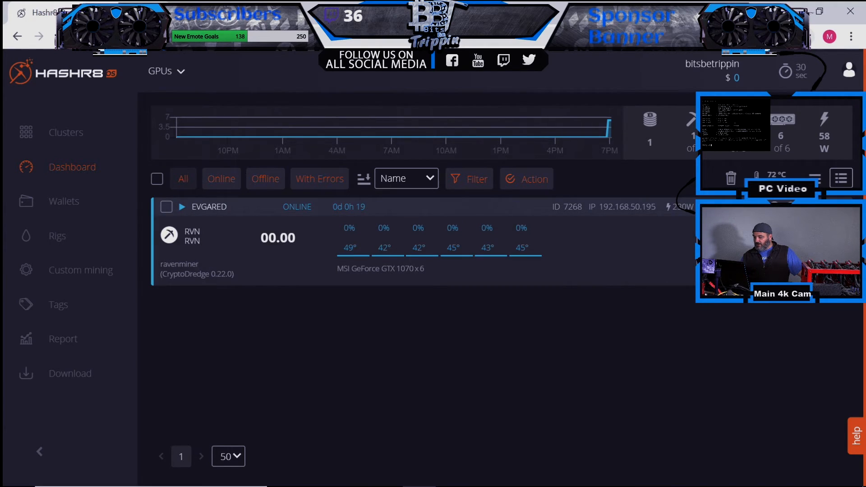
{"action": "left_click", "coordinate": [713, 206]}
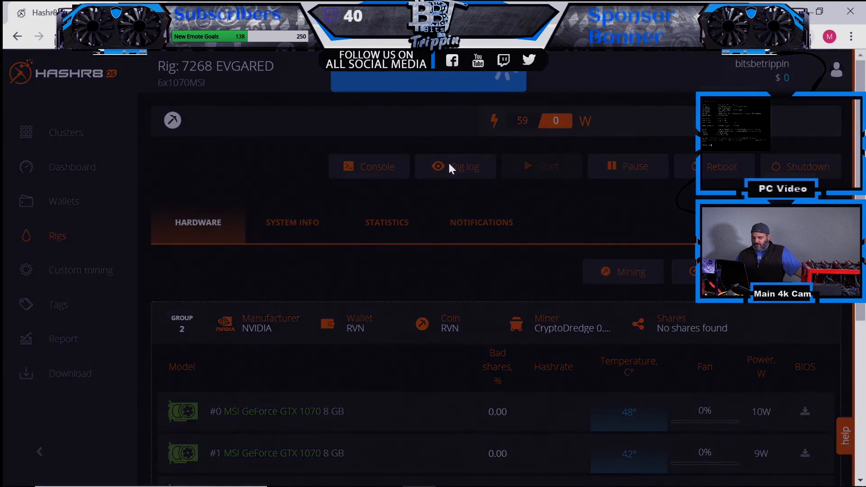
- Review EVGARED's miner log, then bring up its wallet settings showing ETC with Claymore Dual 15.0
{"action": "left_click", "coordinate": [449, 164]}
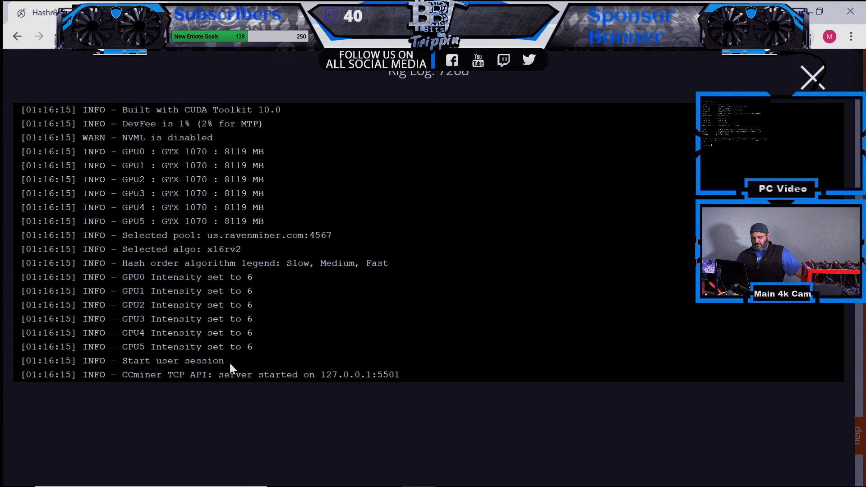
{"action": "left_click", "coordinate": [275, 127]}
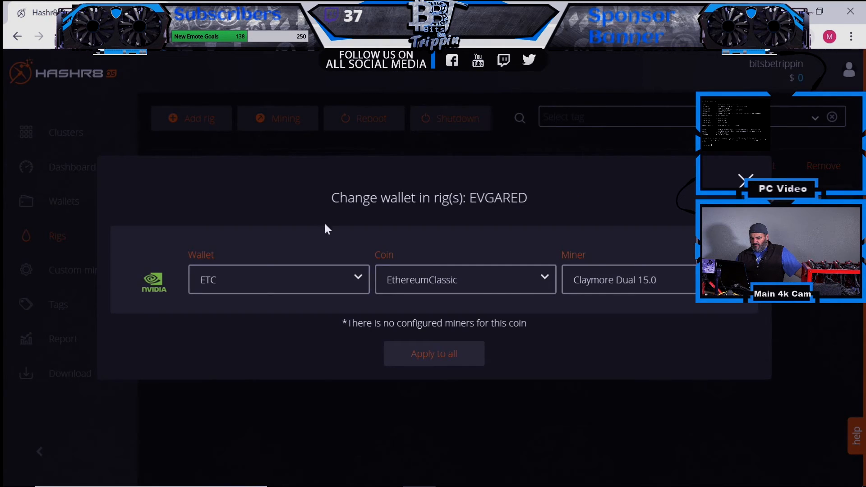
- Apply the RVN wallet, Ravencoin coin and T-rex 0.14.6 to EVGARED; the dashboard shows 162.55 Mh/s
{"action": "left_click", "coordinate": [310, 282]}
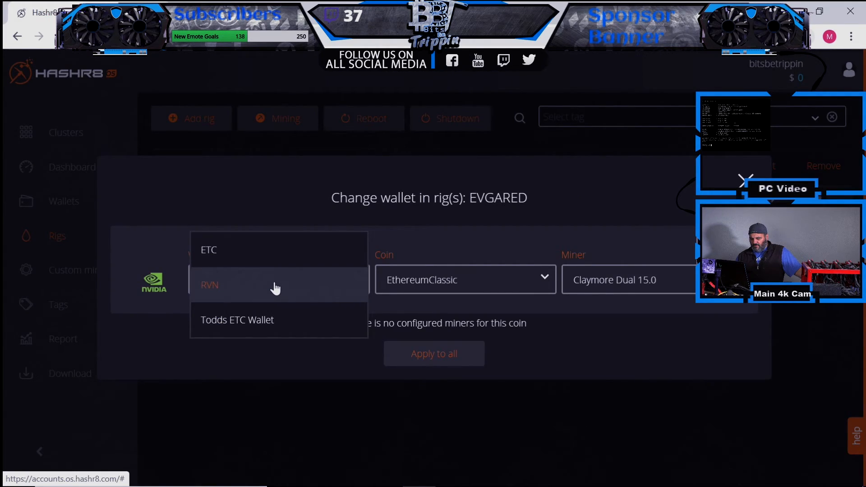
{"action": "left_click", "coordinate": [275, 285]}
{"action": "left_click", "coordinate": [418, 281]}
{"action": "left_click", "coordinate": [411, 305]}
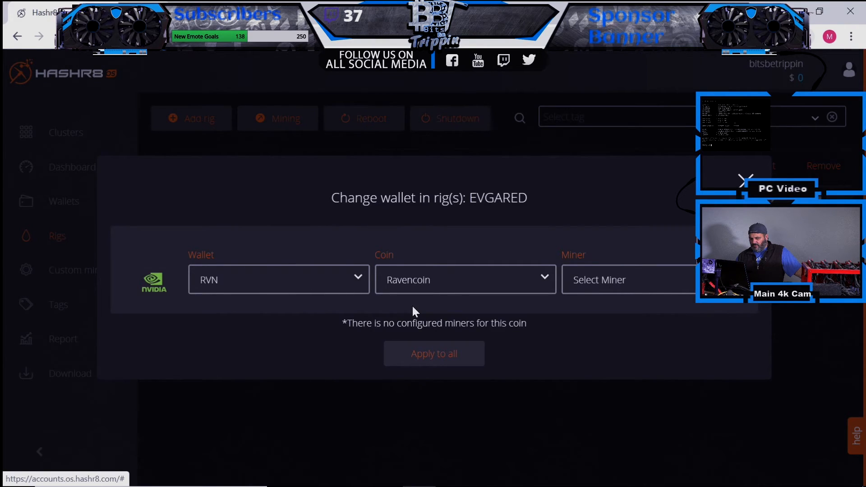
{"action": "left_click", "coordinate": [591, 282]}
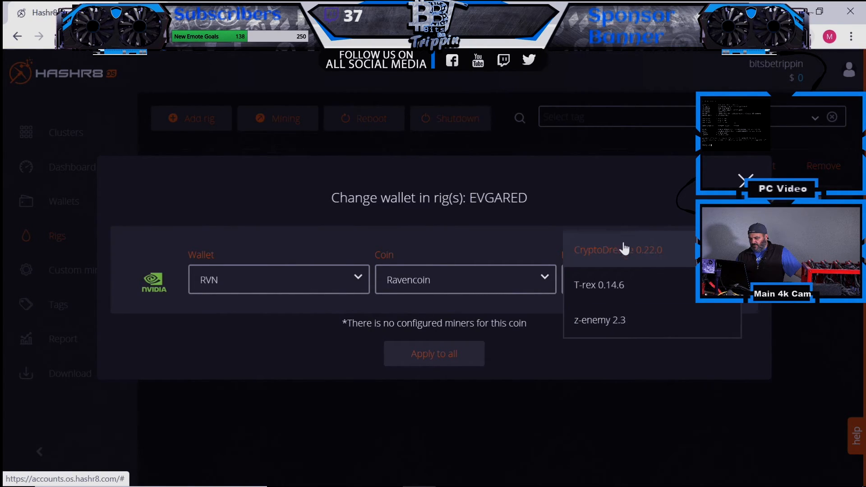
{"action": "left_click", "coordinate": [609, 285]}
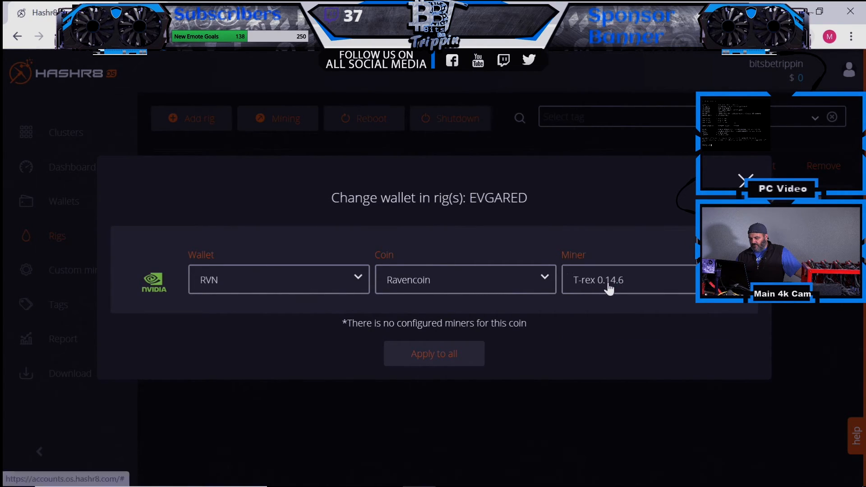
{"action": "left_click", "coordinate": [455, 367]}
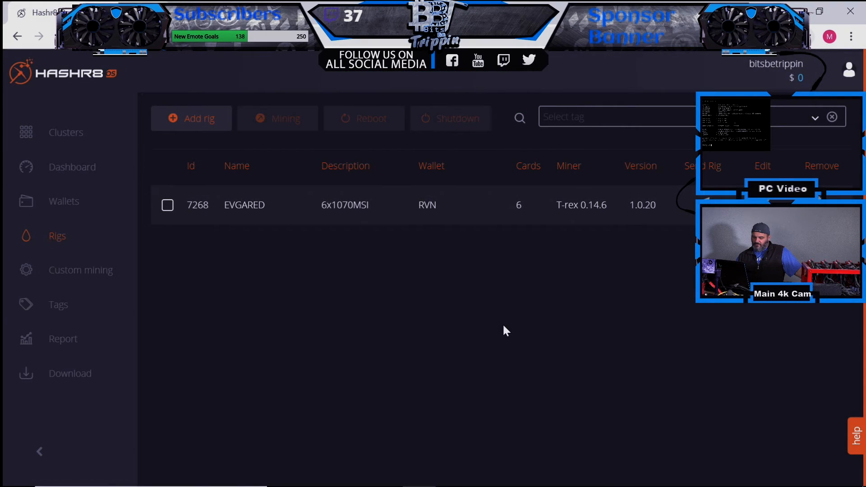
{"action": "left_click", "coordinate": [90, 168]}
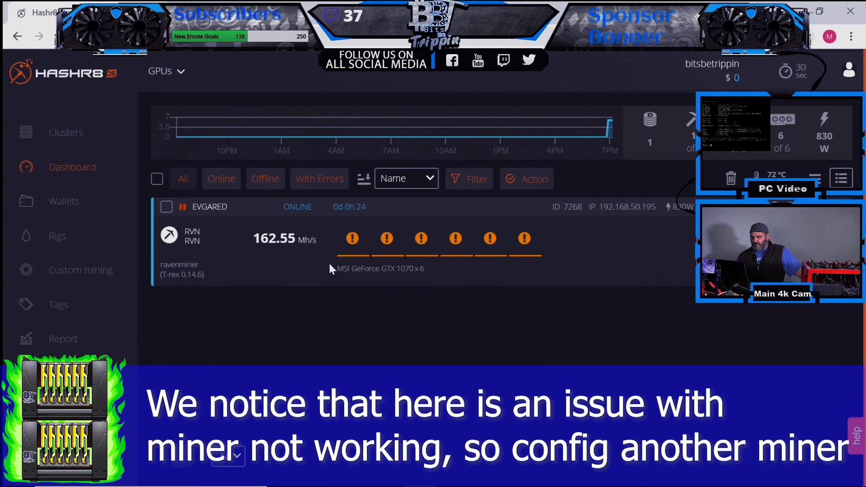
- Recheck EVGARED's RVN wallet and T-rex 0.14.6 settings, then bring up the saved Wallets list
{"action": "left_click", "coordinate": [456, 235]}
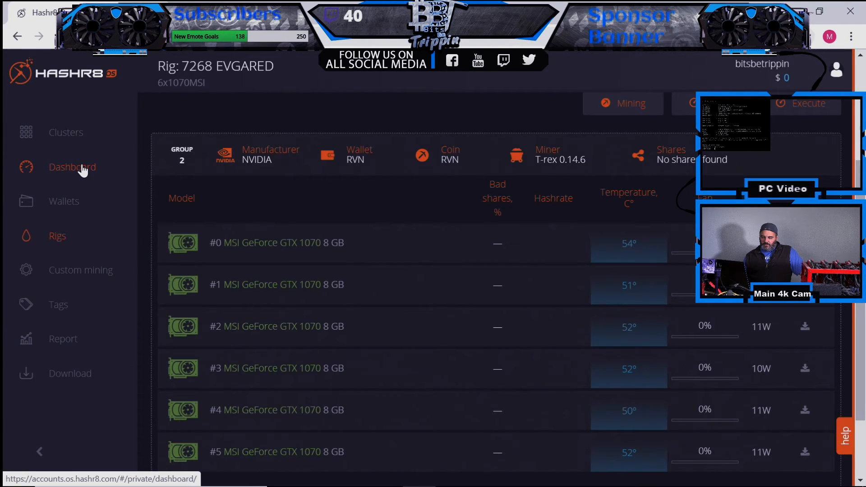
{"action": "left_click", "coordinate": [55, 242]}
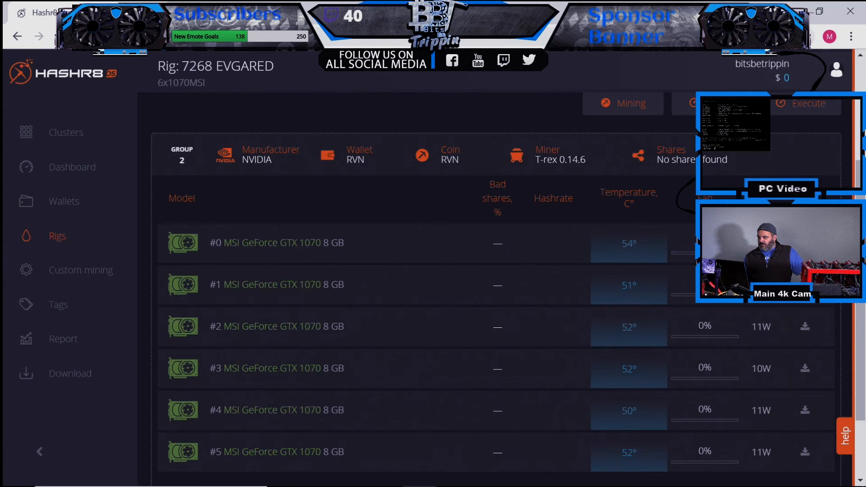
{"action": "scroll", "coordinate": [604, 162], "scroll_direction": "up", "scroll_amount": 4}
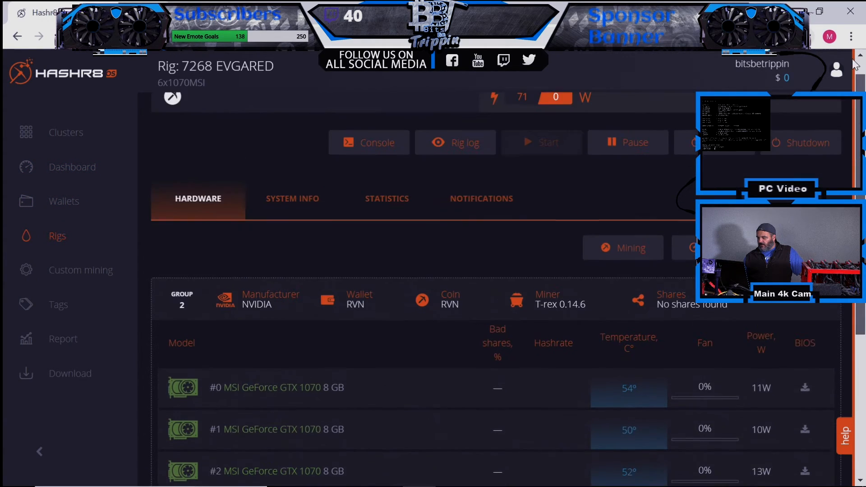
{"action": "left_click", "coordinate": [621, 274]}
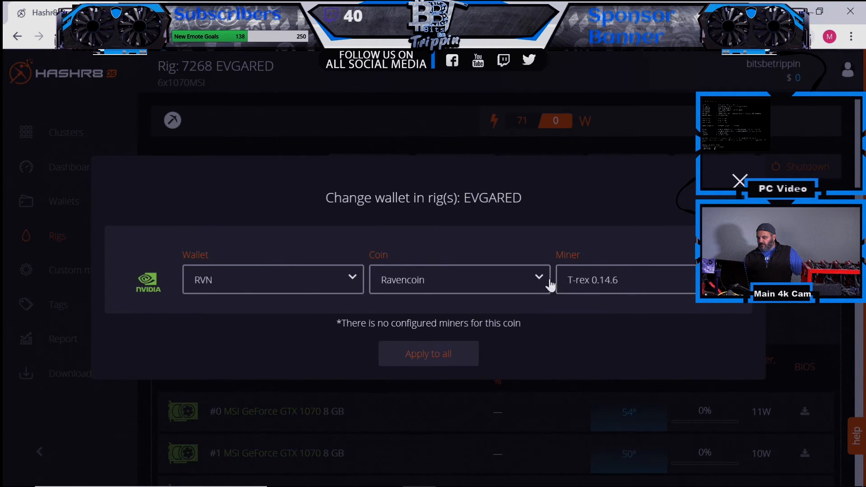
{"action": "key", "text": "Escape"}
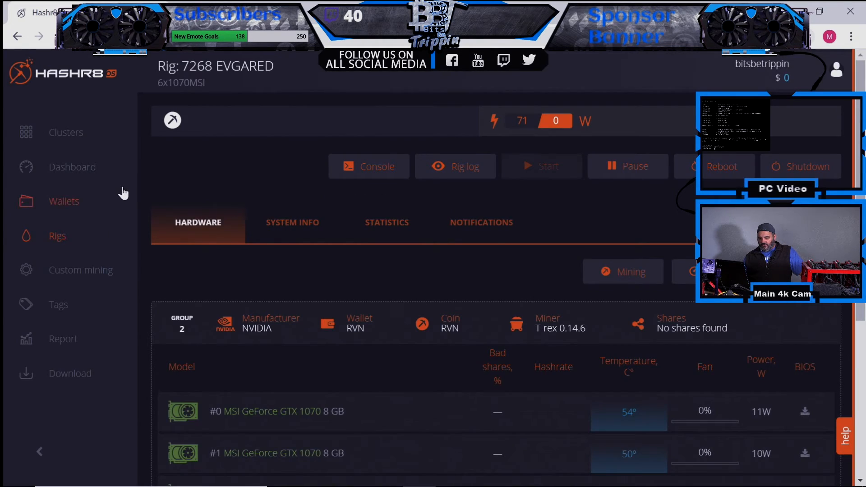
{"action": "left_click", "coordinate": [81, 194]}
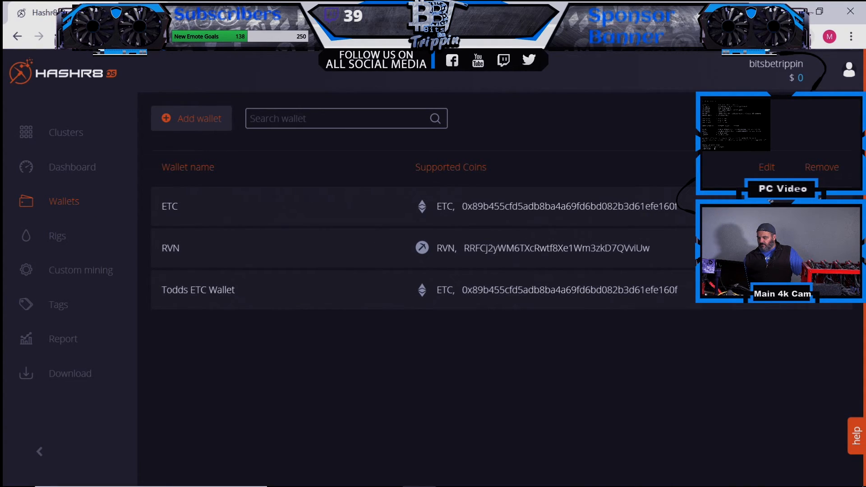
- Bring up the RVN wallet's Ravencoin pool list, then start a new tab searching for 'ravenminer'
{"action": "left_click", "coordinate": [426, 256]}
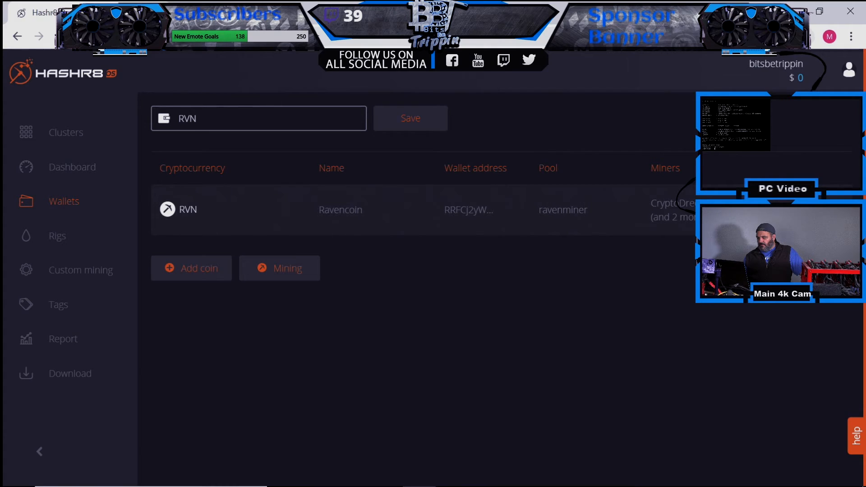
{"action": "left_click", "coordinate": [798, 210]}
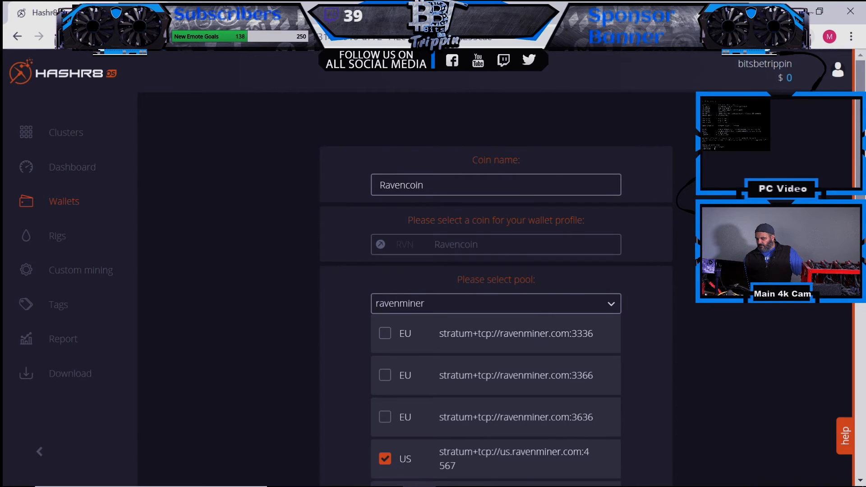
{"action": "scroll", "coordinate": [496, 284], "scroll_direction": "down", "scroll_amount": 3}
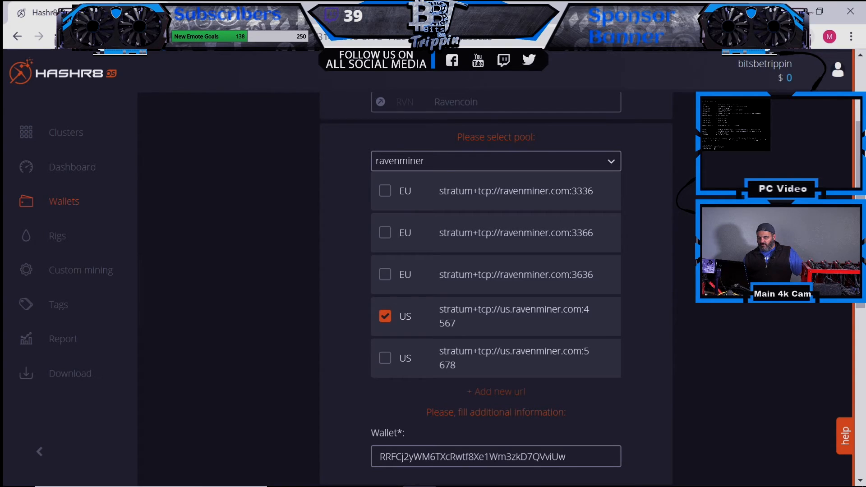
{"action": "key", "text": "ctrl+t"}
{"action": "type", "text": "r"}
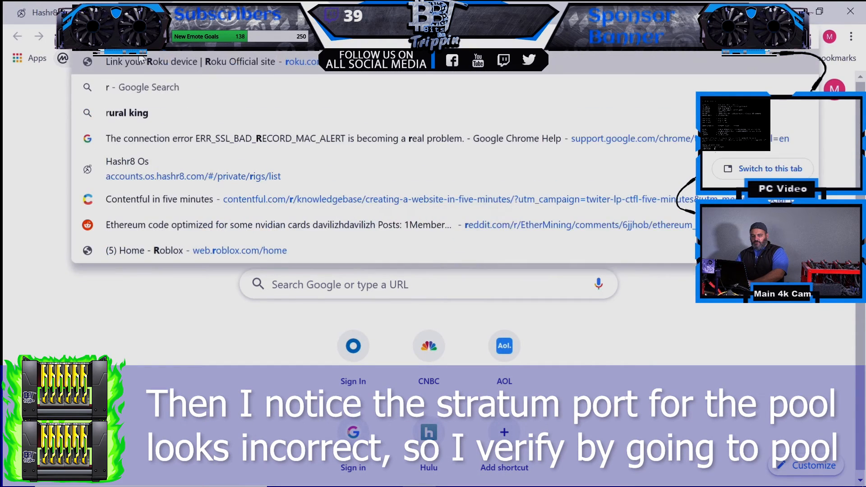
{"action": "type", "text": "avenm"}
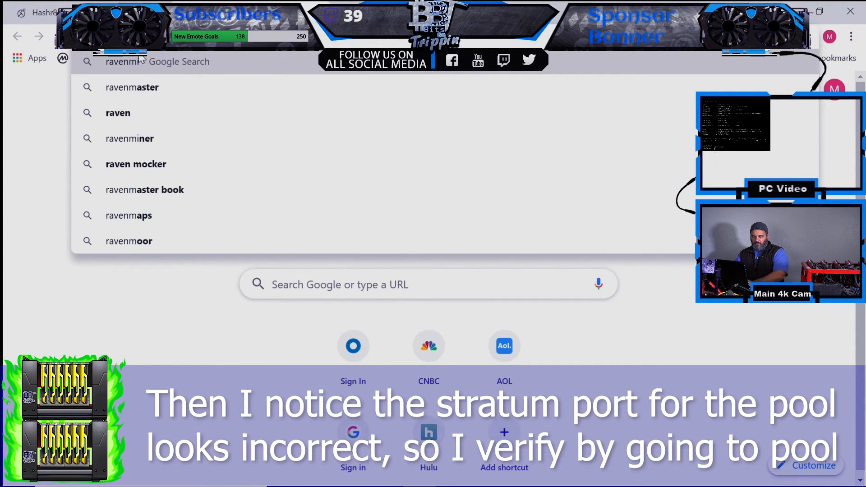
{"action": "type", "text": "iner"}
- Search for ravenminer, open ravenminer.com, and select the stratum port 3737 before returning to Hashr8
{"action": "key", "text": "Return"}
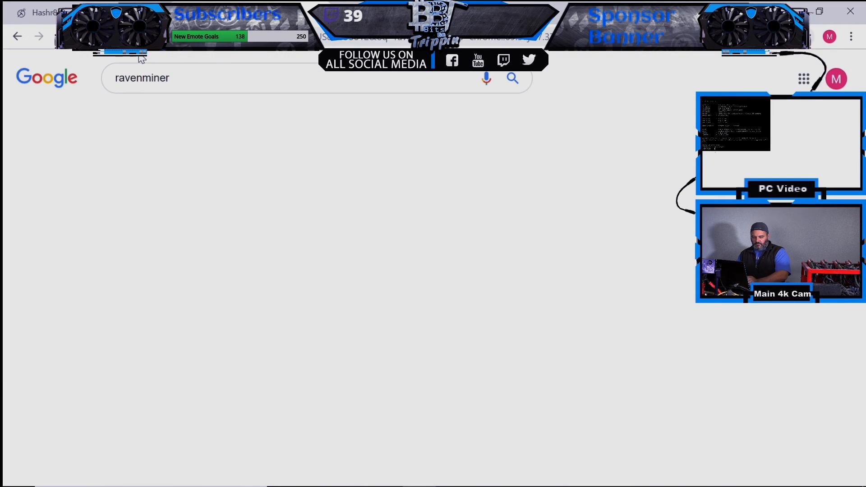
{"action": "left_click", "coordinate": [163, 181]}
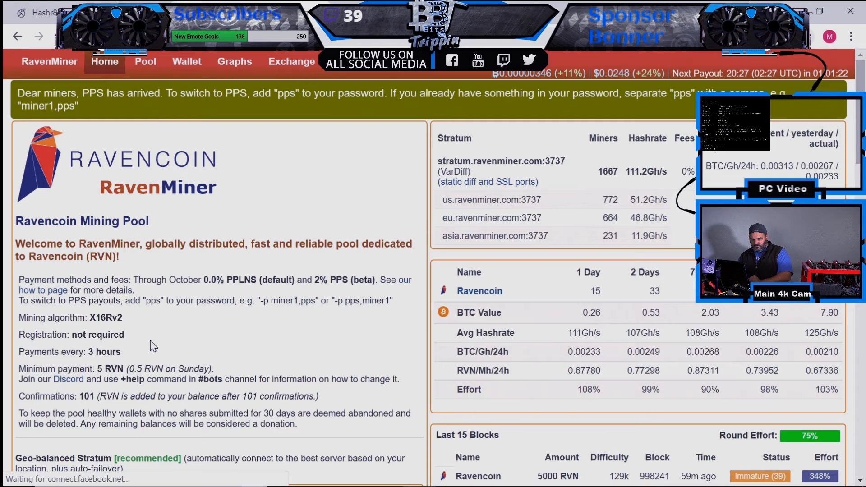
{"action": "scroll", "coordinate": [153, 346], "scroll_direction": "down", "scroll_amount": 5}
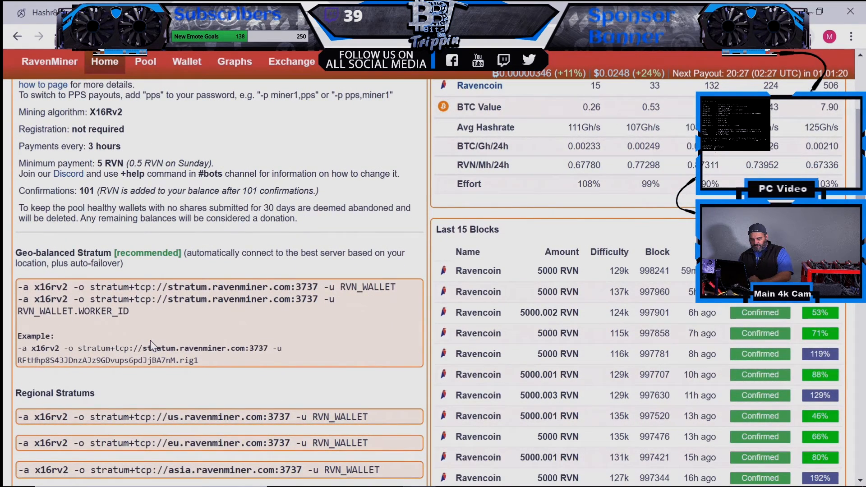
{"action": "double_click", "coordinate": [314, 287]}
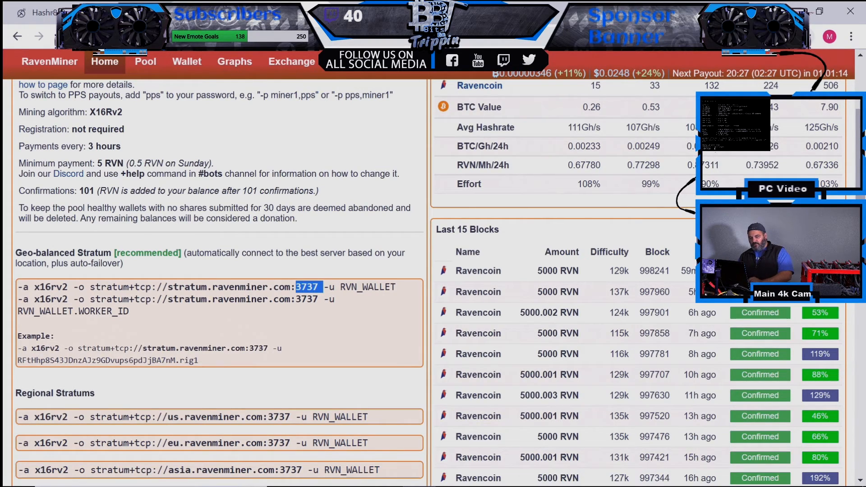
{"action": "left_click", "coordinate": [108, 14]}
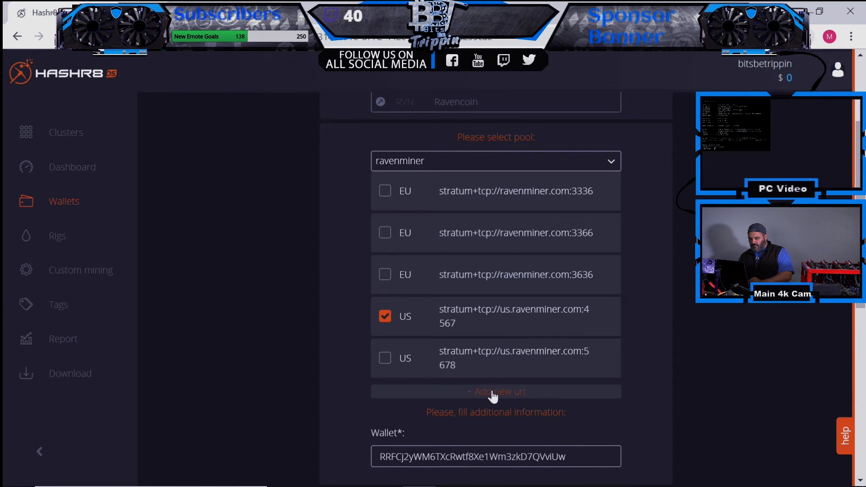
- Copy RavenMiner's geo-balanced stratum URL stratum+tcp://stratum.ravenminer.com:3737
{"action": "left_click", "coordinate": [244, 12]}
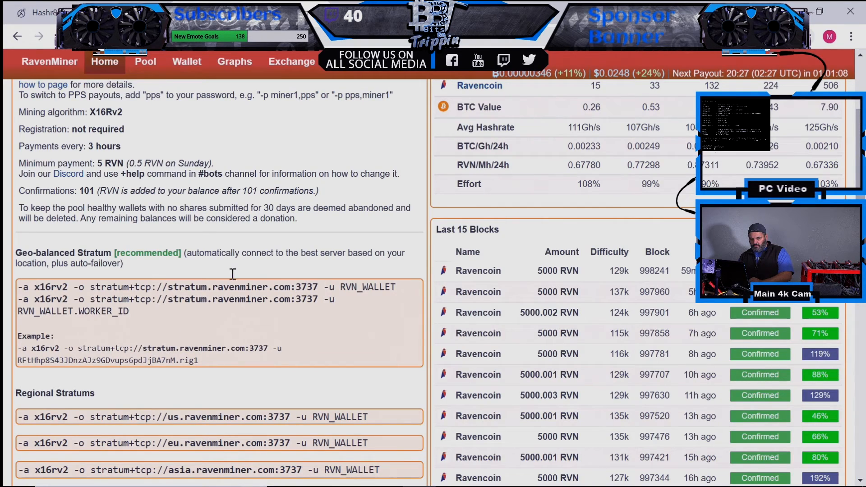
{"action": "left_click_drag", "start_coordinate": [319, 287], "coordinate": [90, 281]}
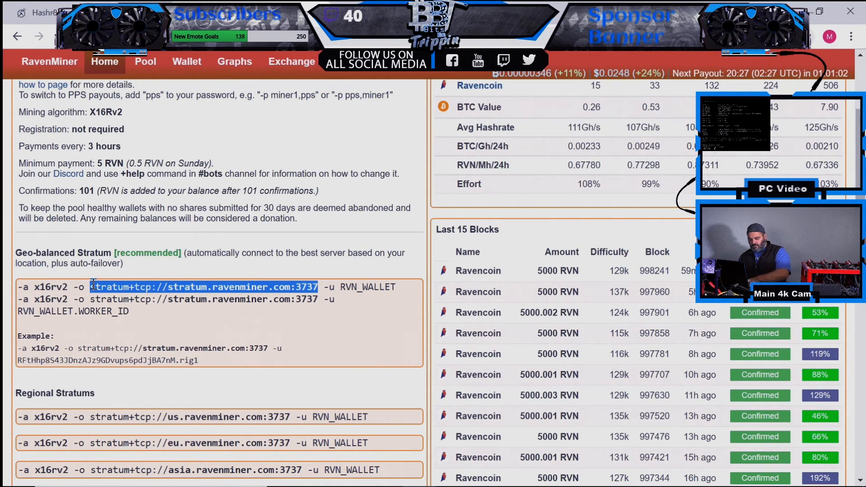
{"action": "left_click", "coordinate": [43, 12]}
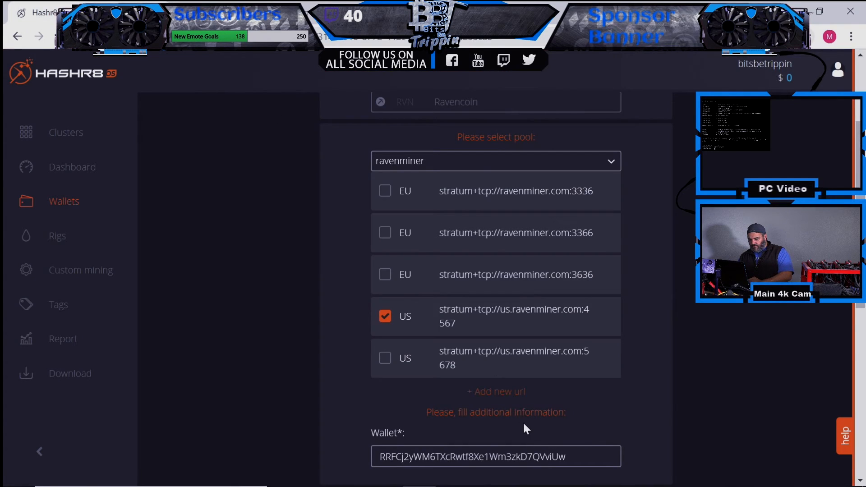
- Add the copied URL as a custom pool, disable the US :4567 pool, and save the RVN wallet
{"action": "left_click", "coordinate": [515, 392]}
{"action": "left_click", "coordinate": [479, 405]}
{"action": "key", "text": "ctrl+v"}
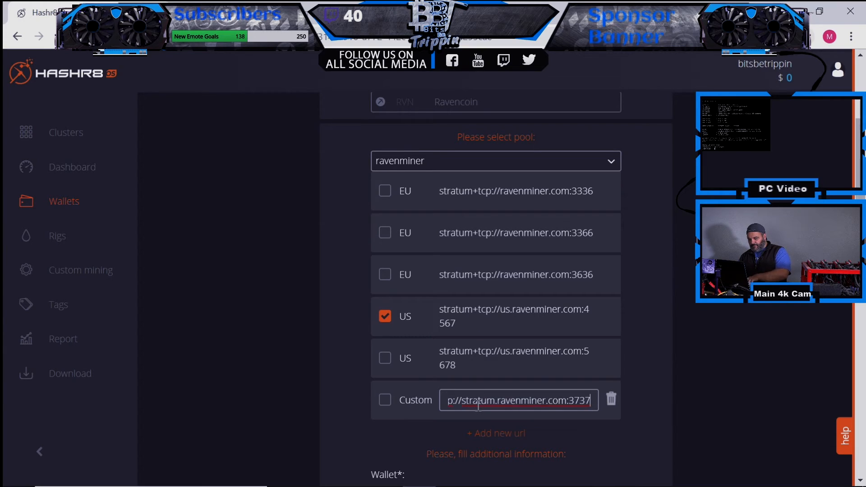
{"action": "left_click_drag", "start_coordinate": [476, 399], "coordinate": [403, 395]}
{"action": "left_click", "coordinate": [385, 317]}
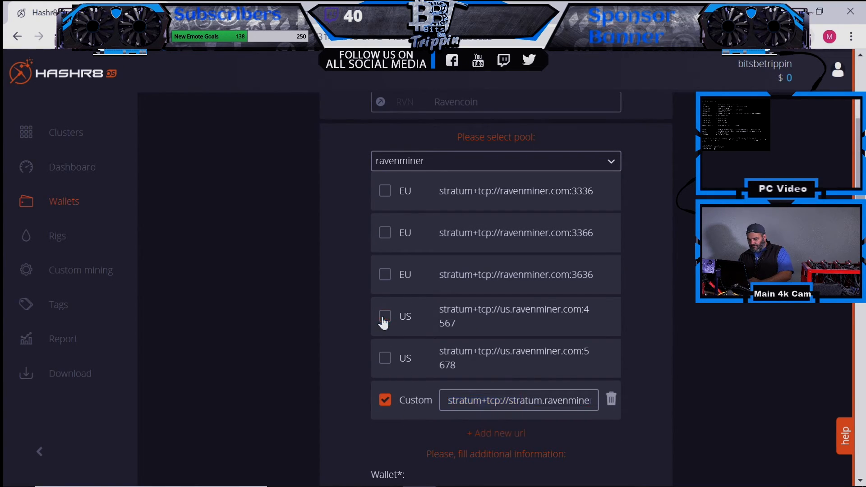
{"action": "scroll", "coordinate": [846, 374], "scroll_direction": "down", "scroll_amount": 7}
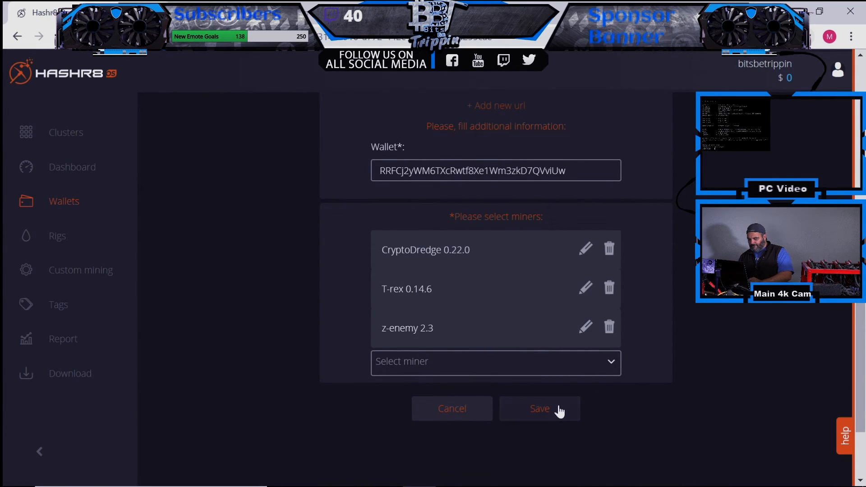
{"action": "left_click", "coordinate": [559, 405]}
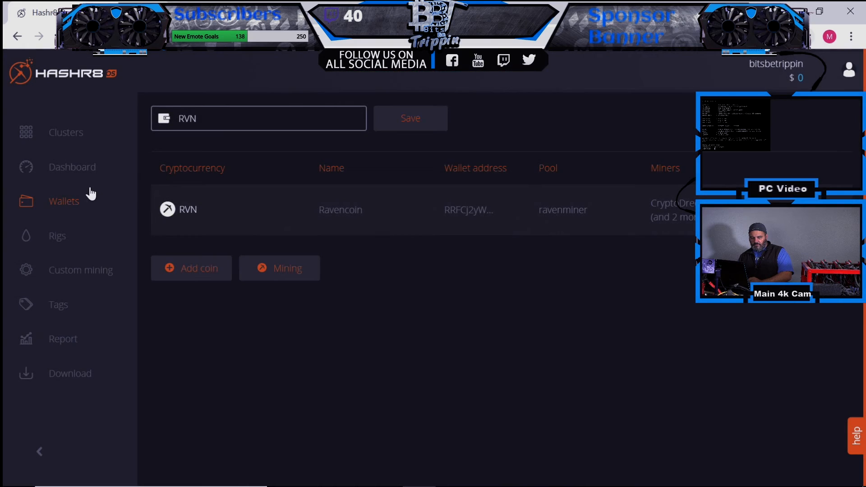
- Reapply the RVN wallet with T-rex to EVGARED and confirm 102.89 Mh/s on the dashboard
{"action": "left_click", "coordinate": [64, 236]}
{"action": "left_click", "coordinate": [167, 205]}
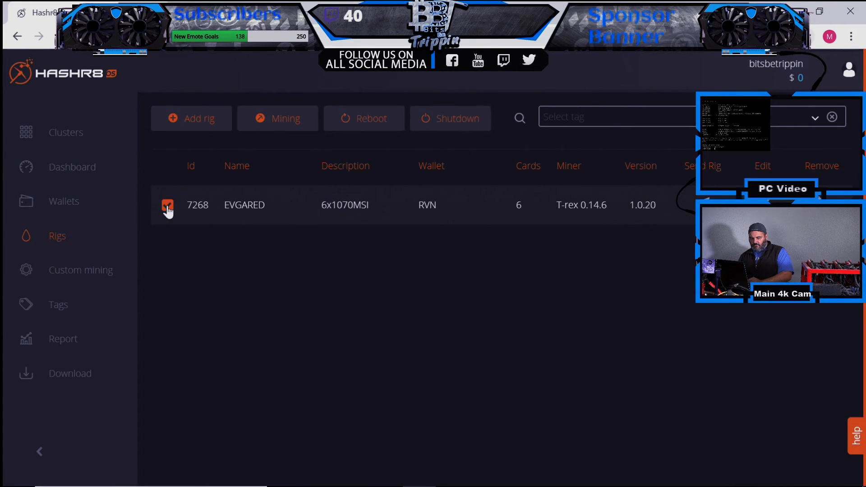
{"action": "left_click", "coordinate": [259, 119]}
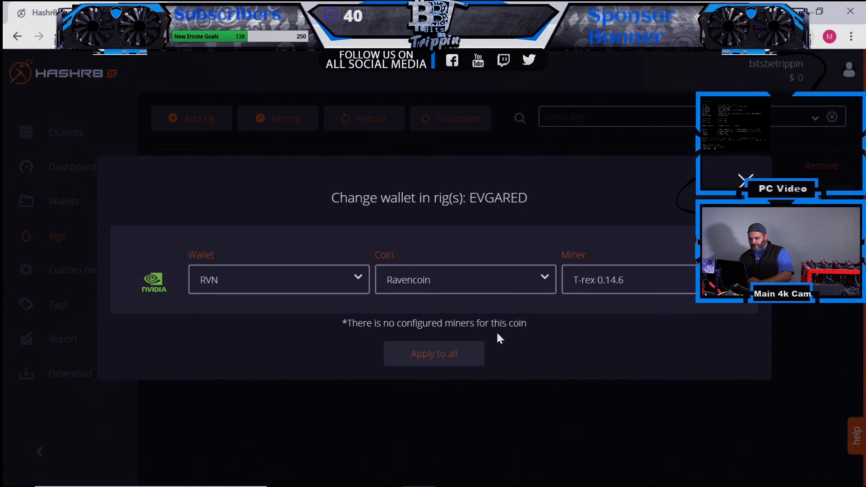
{"action": "left_click", "coordinate": [437, 357]}
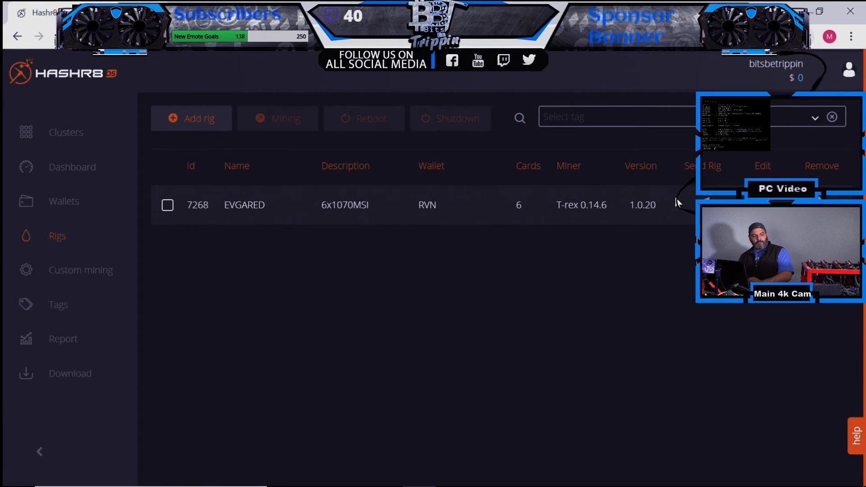
{"action": "left_click", "coordinate": [78, 175]}
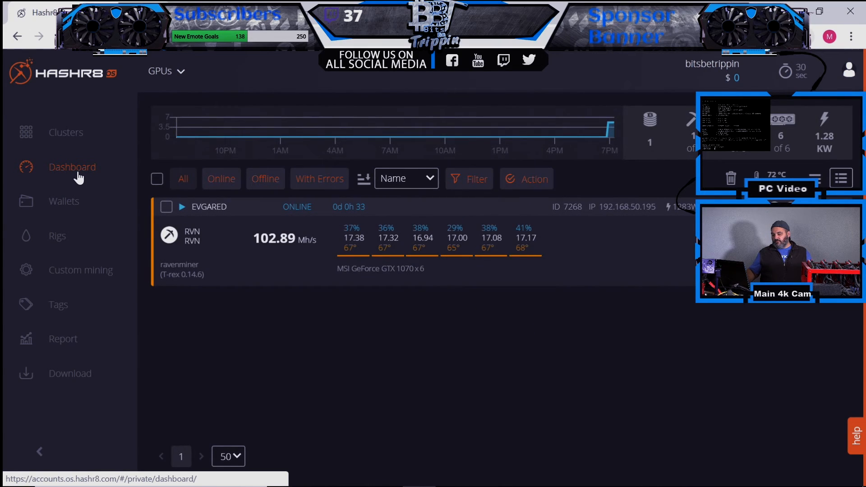